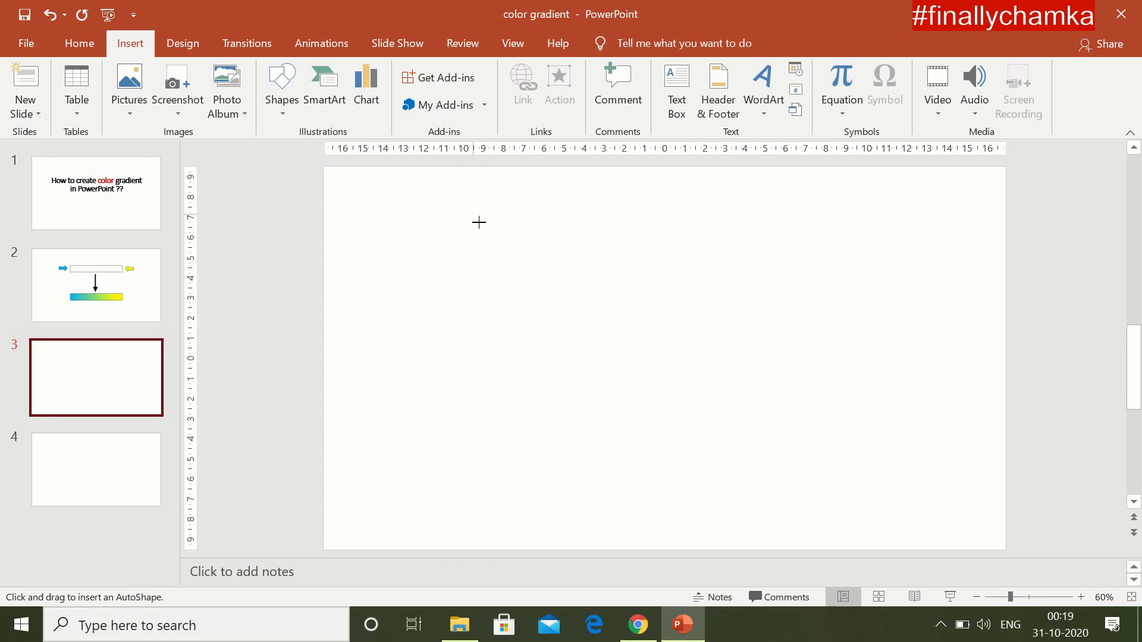
Draw a rectangle about 17.93 by 6.91 cm on slide 3 and fill it with a light horizontal gradient, palest at its left edge.
left_click_drag(497, 243, 857, 383)
left_click_drag(705, 337, 679, 348)
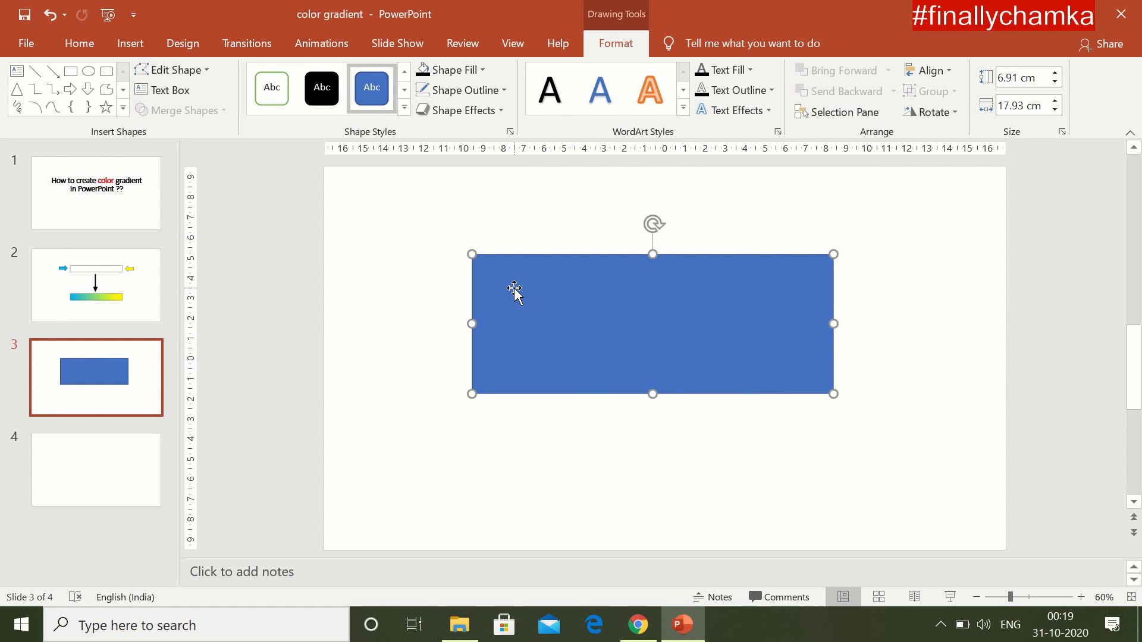
left_click(459, 70)
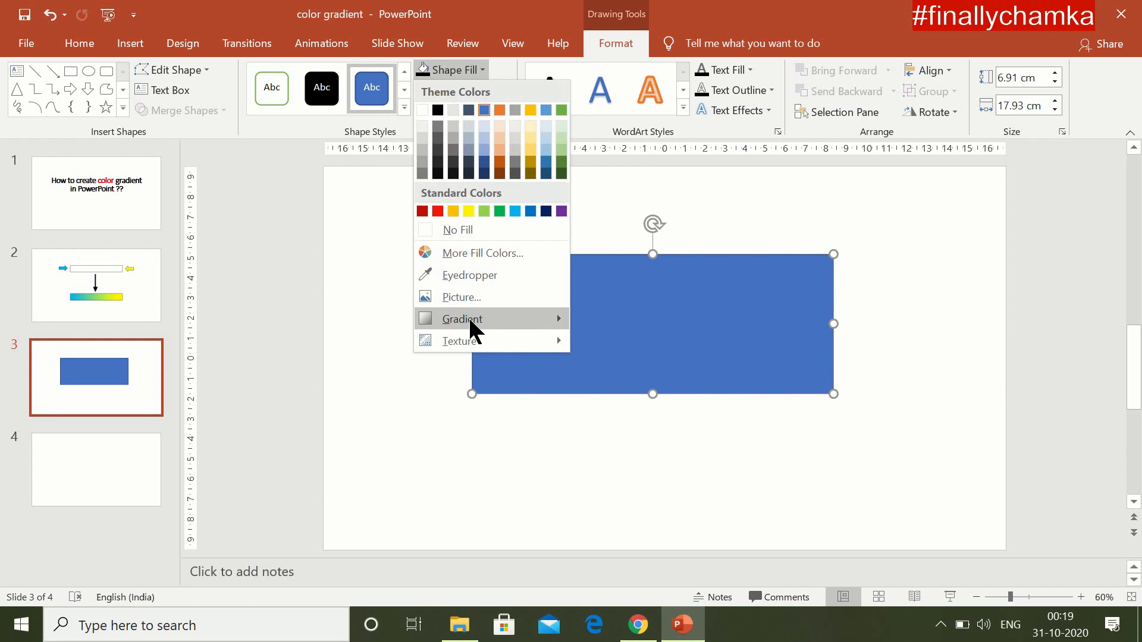
mouse_move(470, 321)
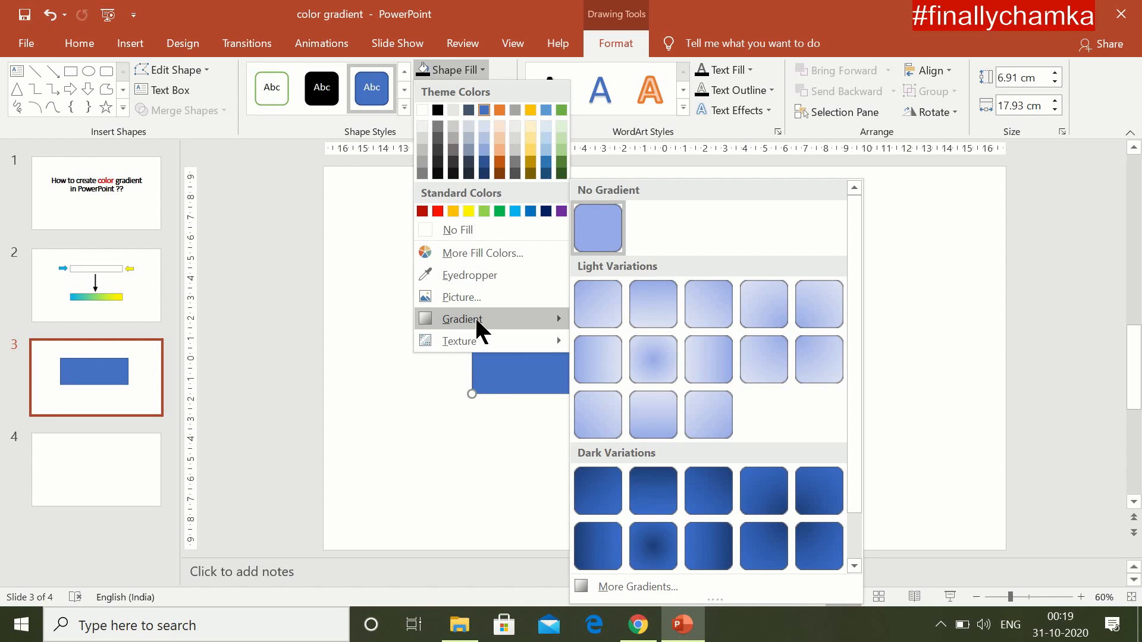
left_click(697, 364)
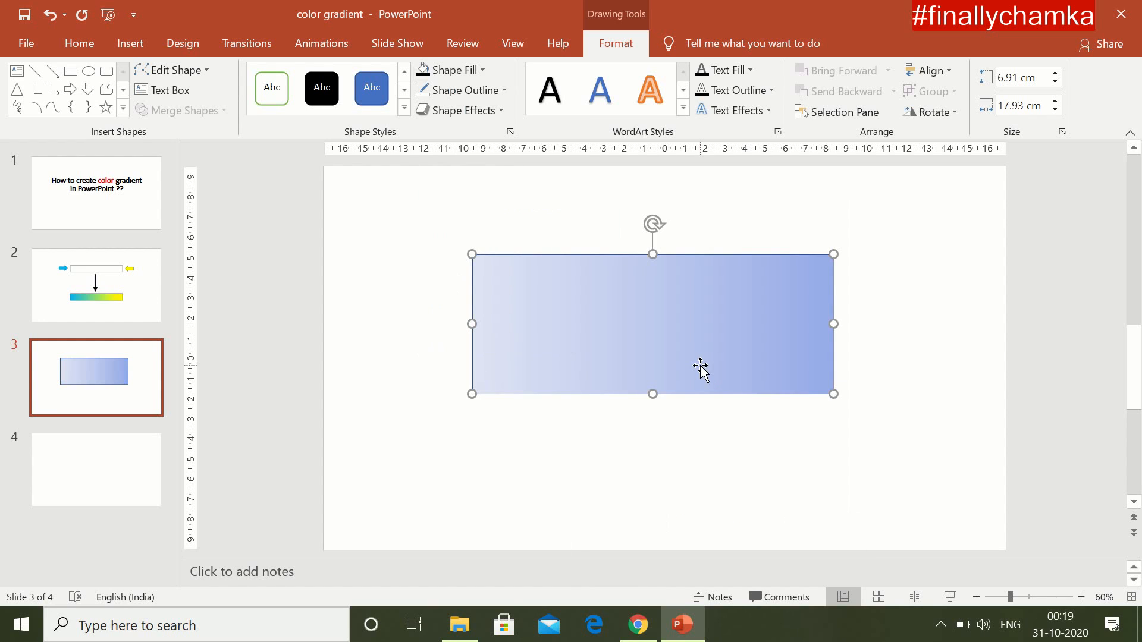
Open the detailed gradient fill settings for the rectangle and place the shape back near the slide's centre.
left_click_drag(701, 368, 916, 286)
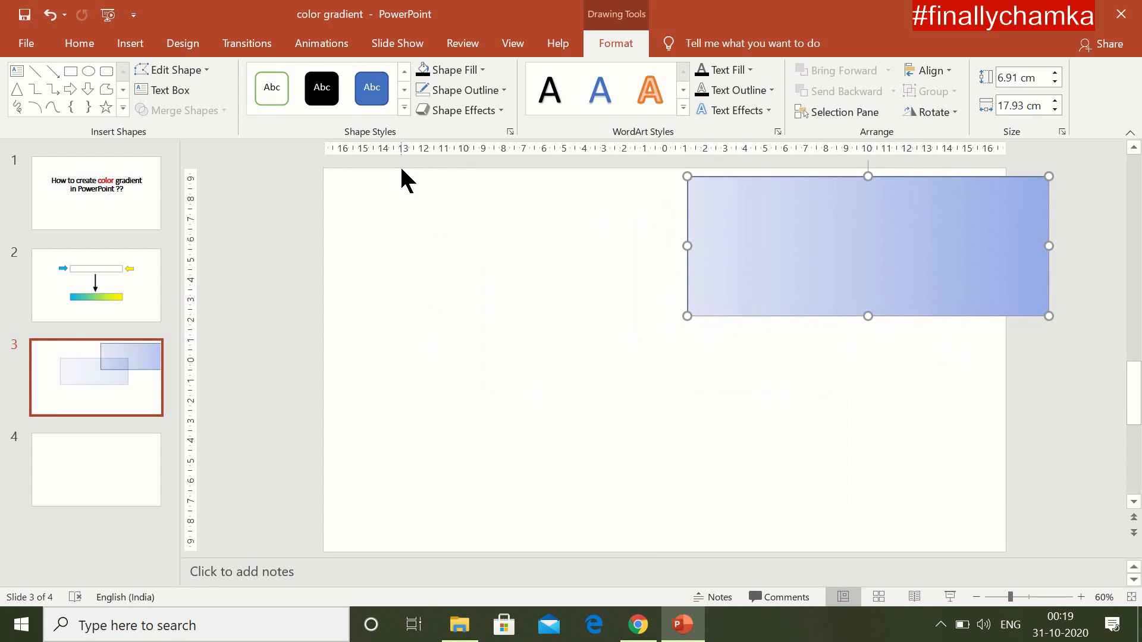
left_click(463, 69)
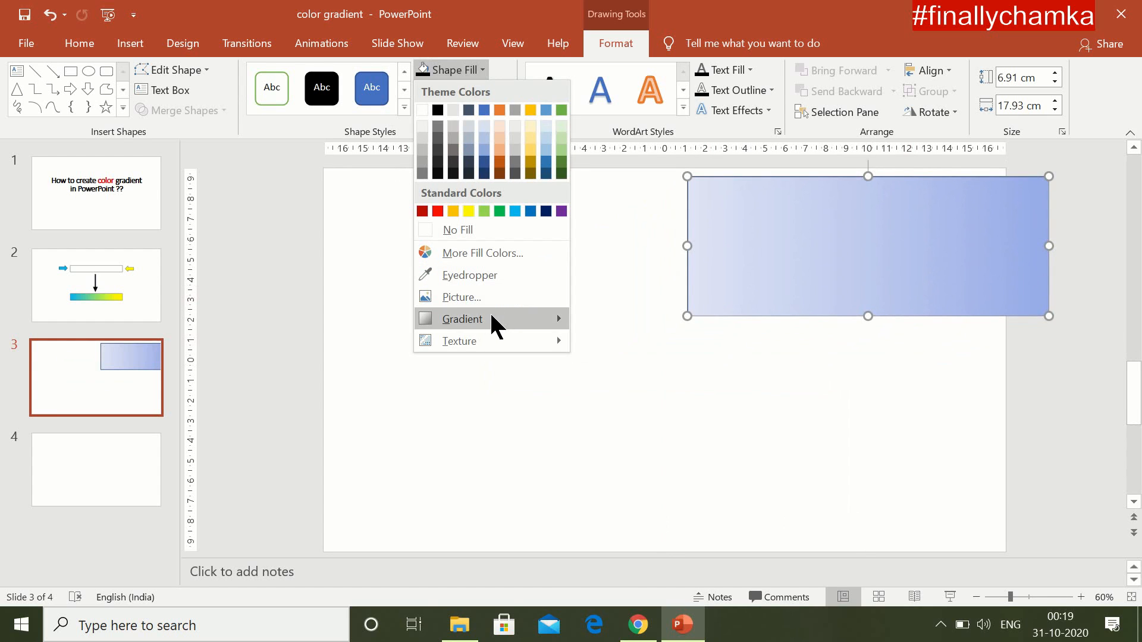
mouse_move(492, 318)
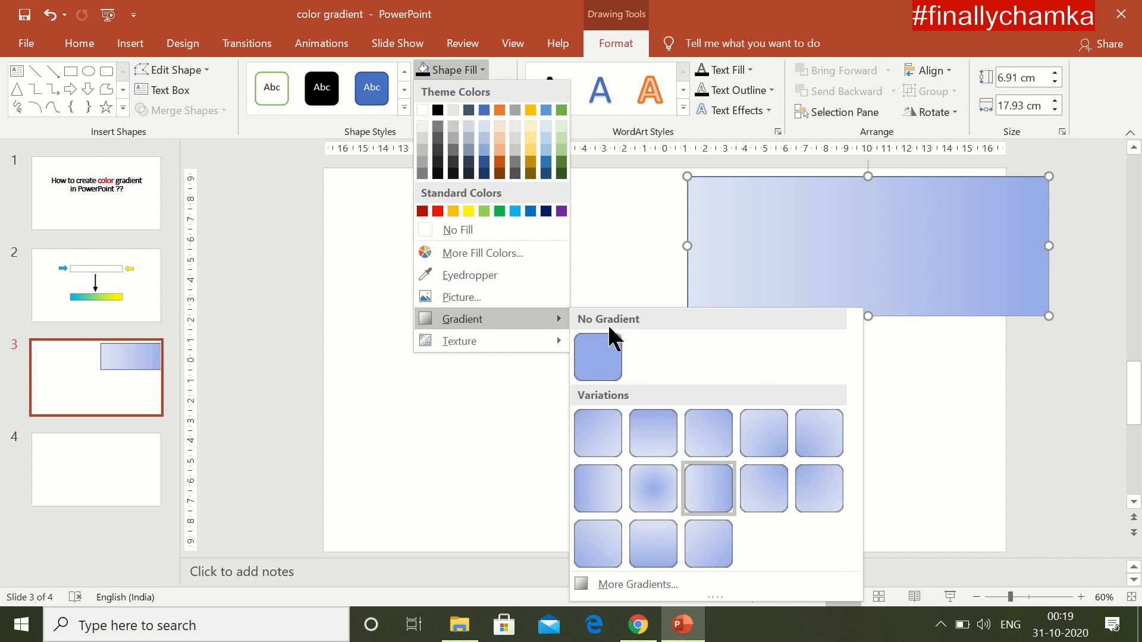
left_click(630, 584)
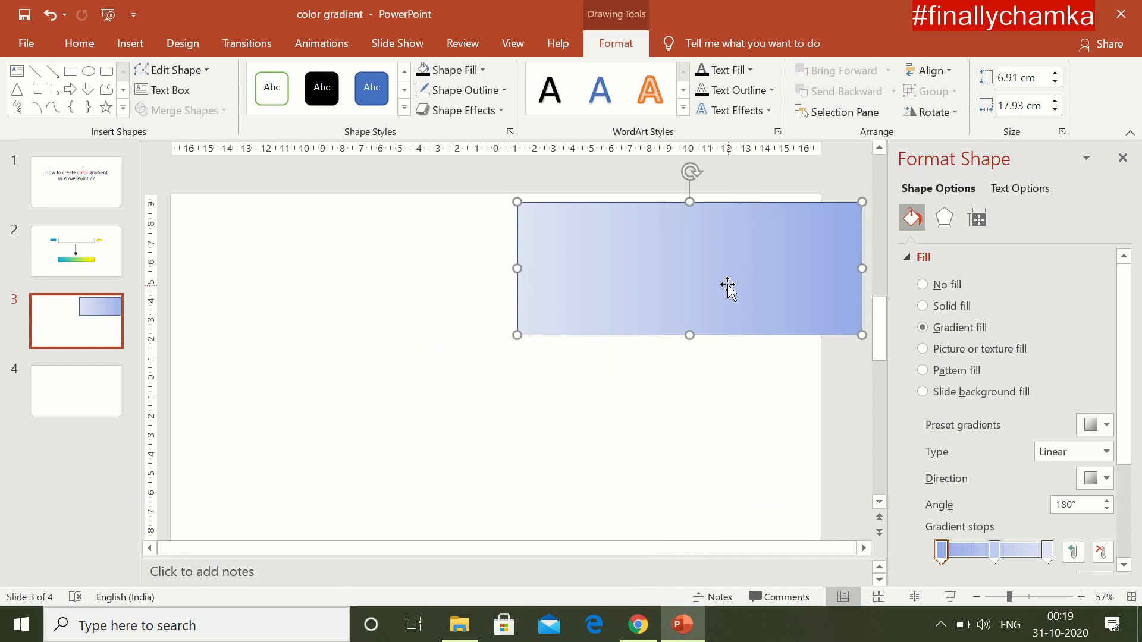
left_click_drag(728, 285, 543, 338)
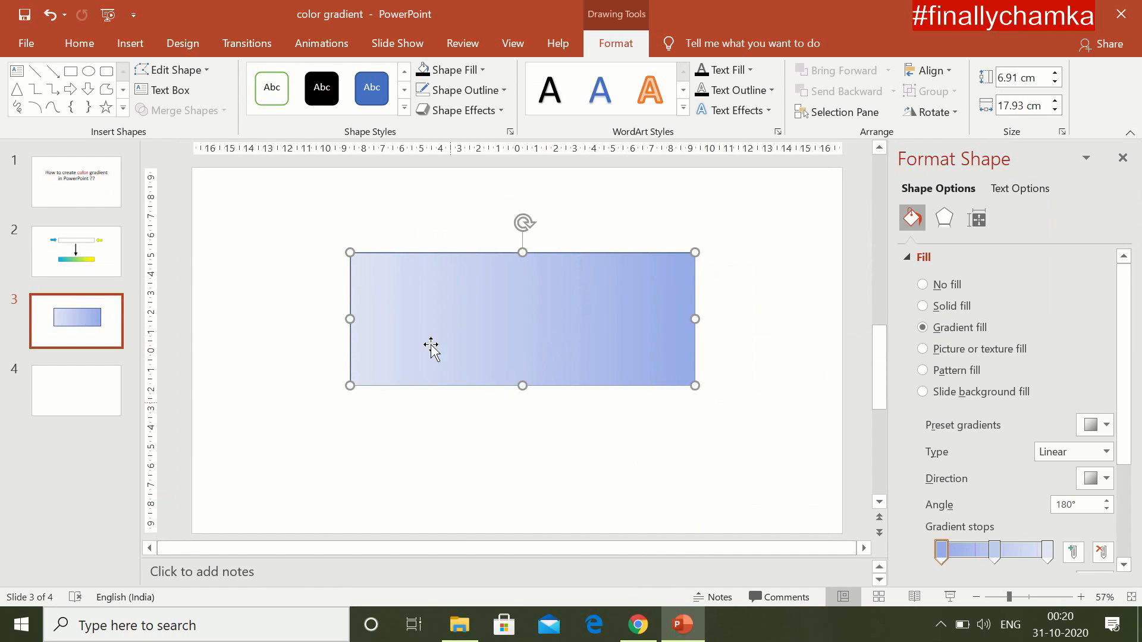
left_click(469, 73)
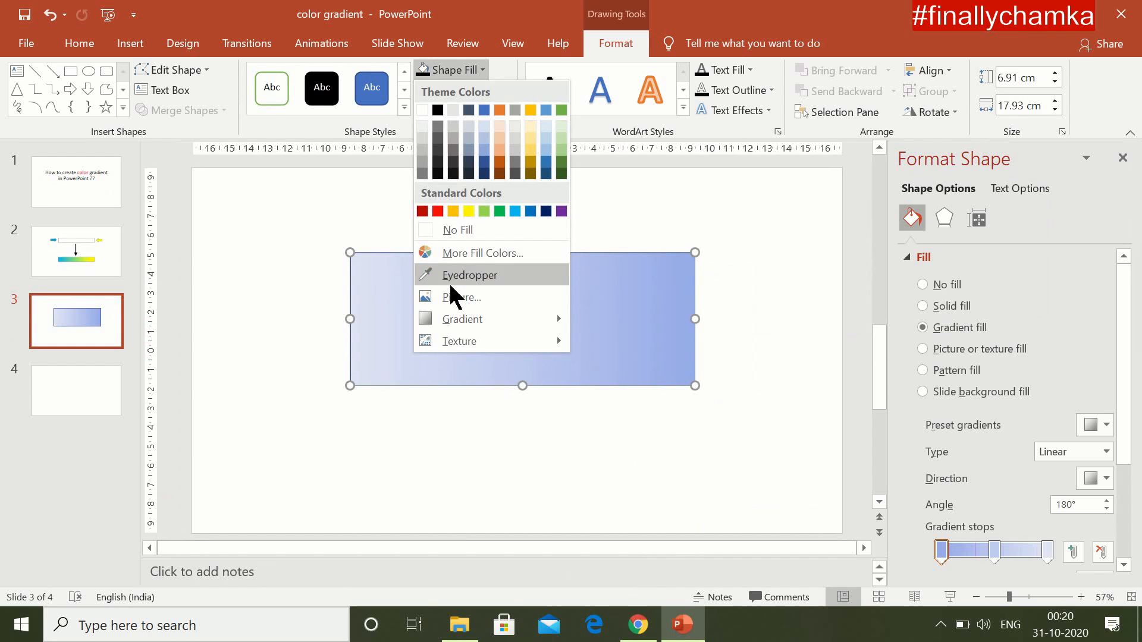
left_click(485, 300)
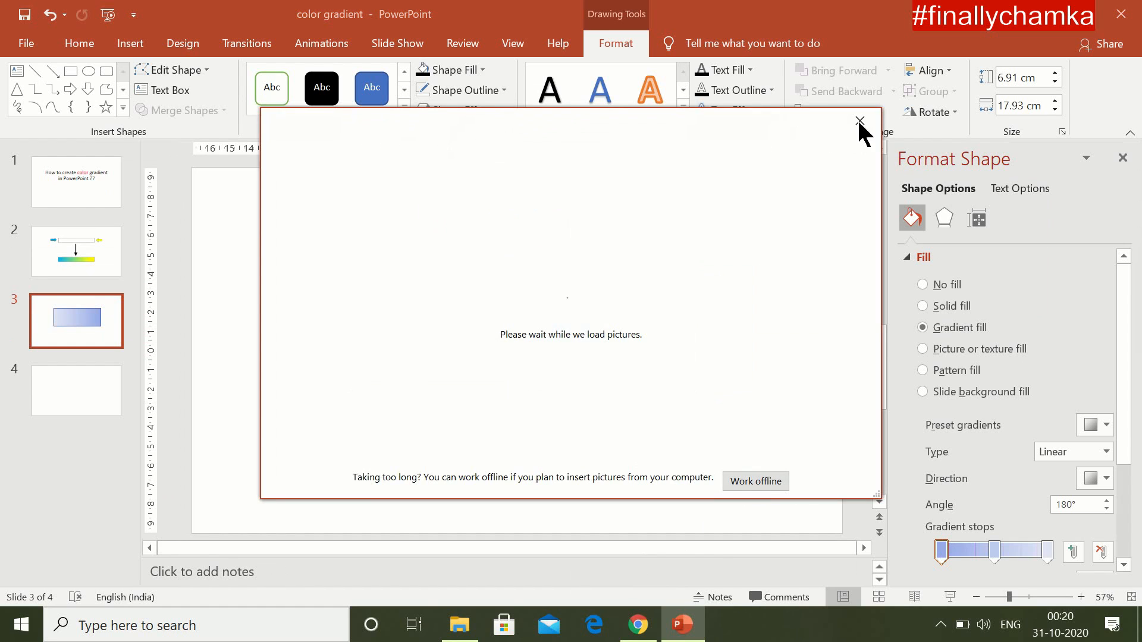
left_click(859, 121)
Look through the preset gradients and set the rectangle's linear gradient direction to diagonal, from its upper-left to its lower-right corner.
left_click(450, 69)
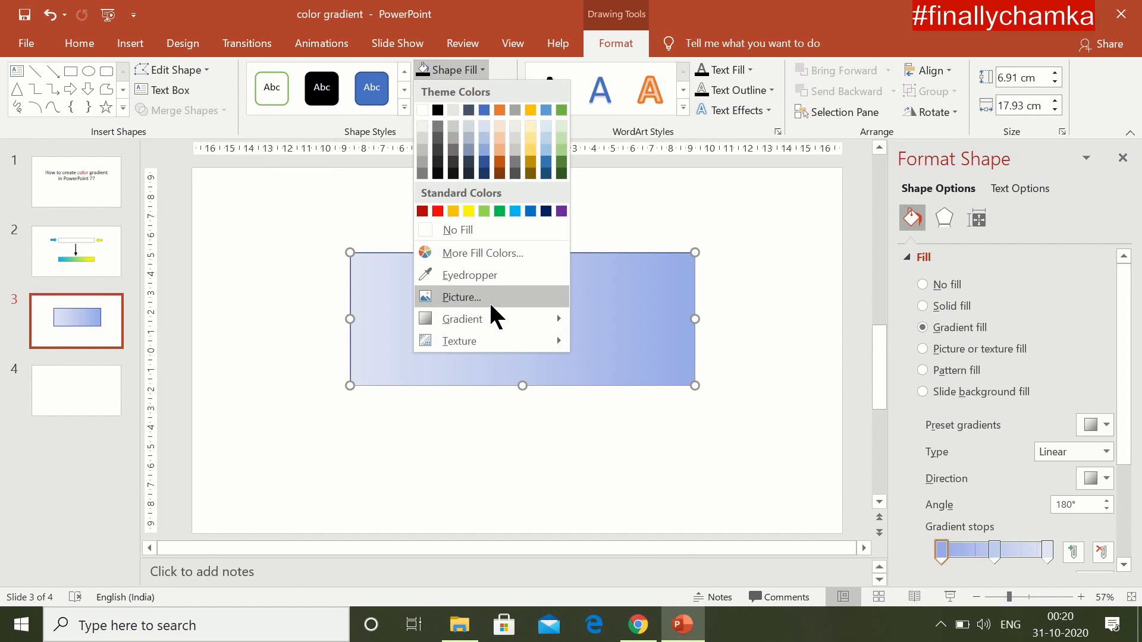
mouse_move(503, 315)
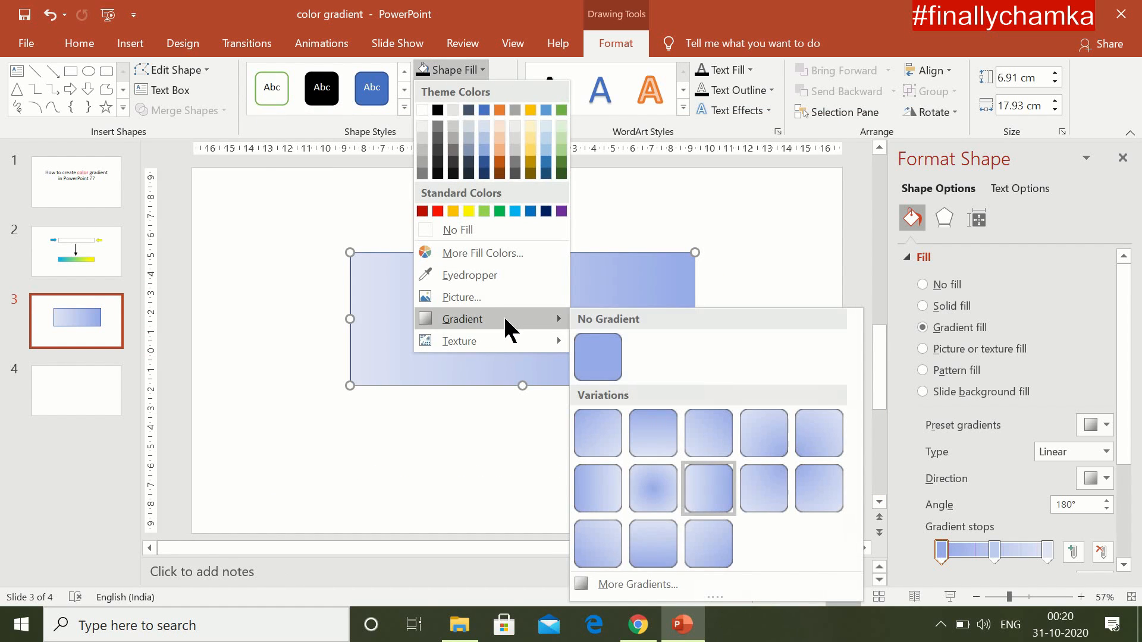
left_click(647, 585)
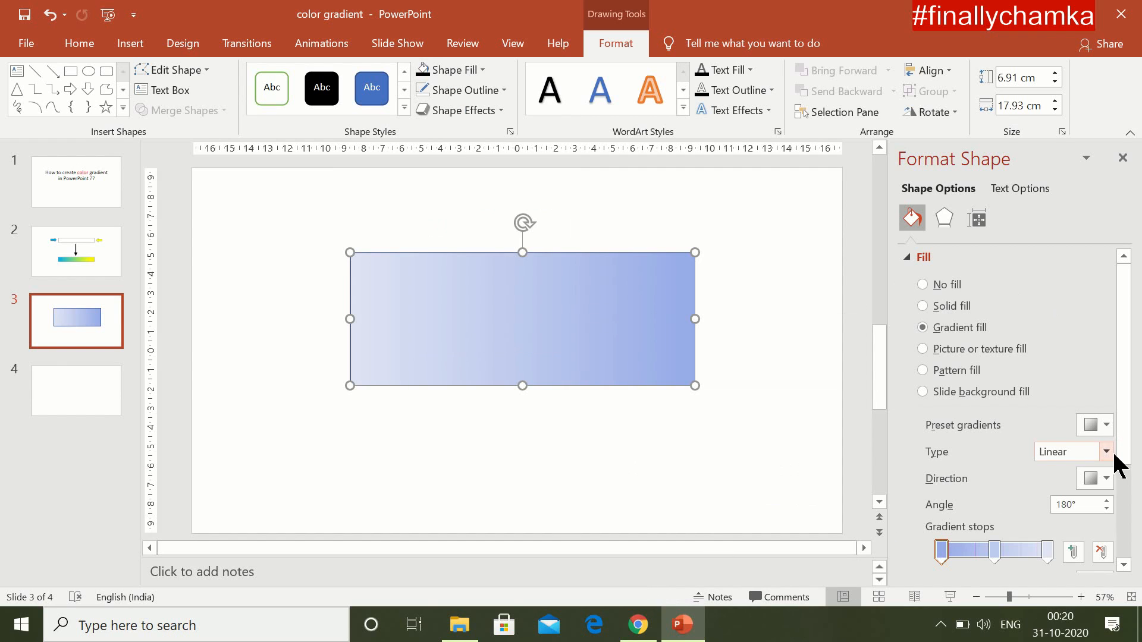
mouse_move(1132, 428)
left_mouse_down()
mouse_move(1132, 484)
mouse_move(1132, 408)
left_mouse_up()
scroll(1129, 416, "down", 3)
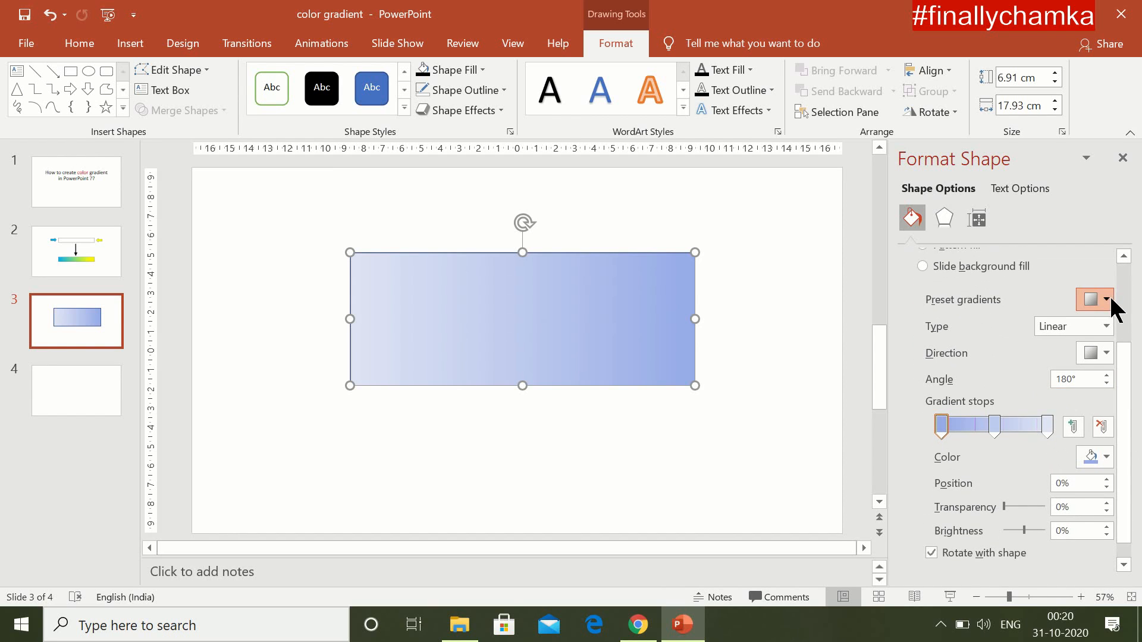
left_click(1108, 300)
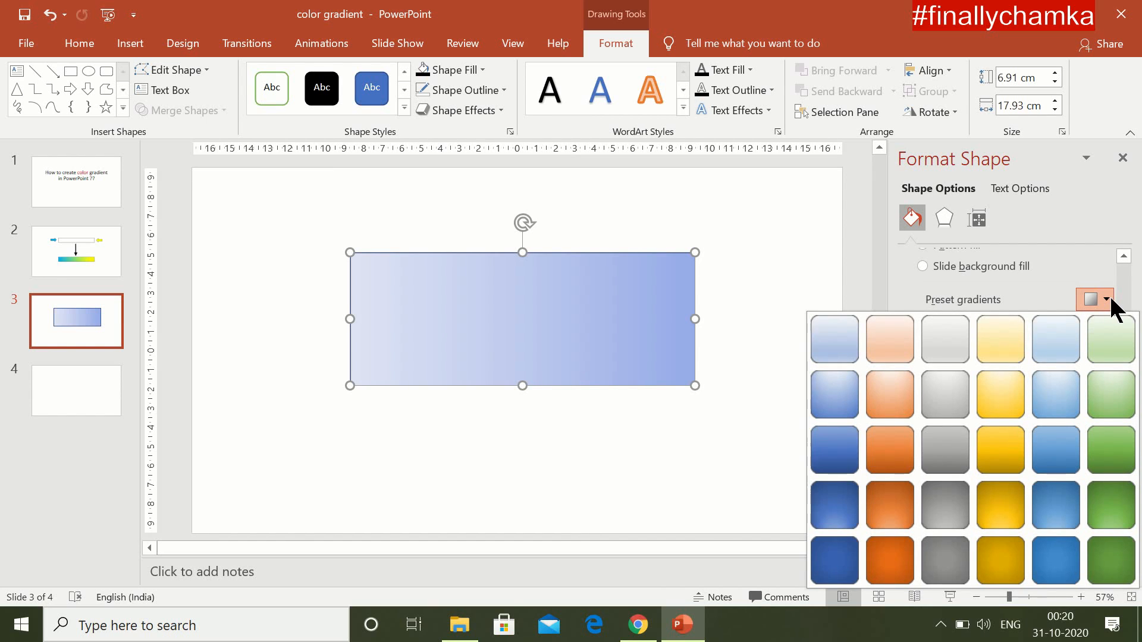
left_click(1109, 300)
left_click(1109, 352)
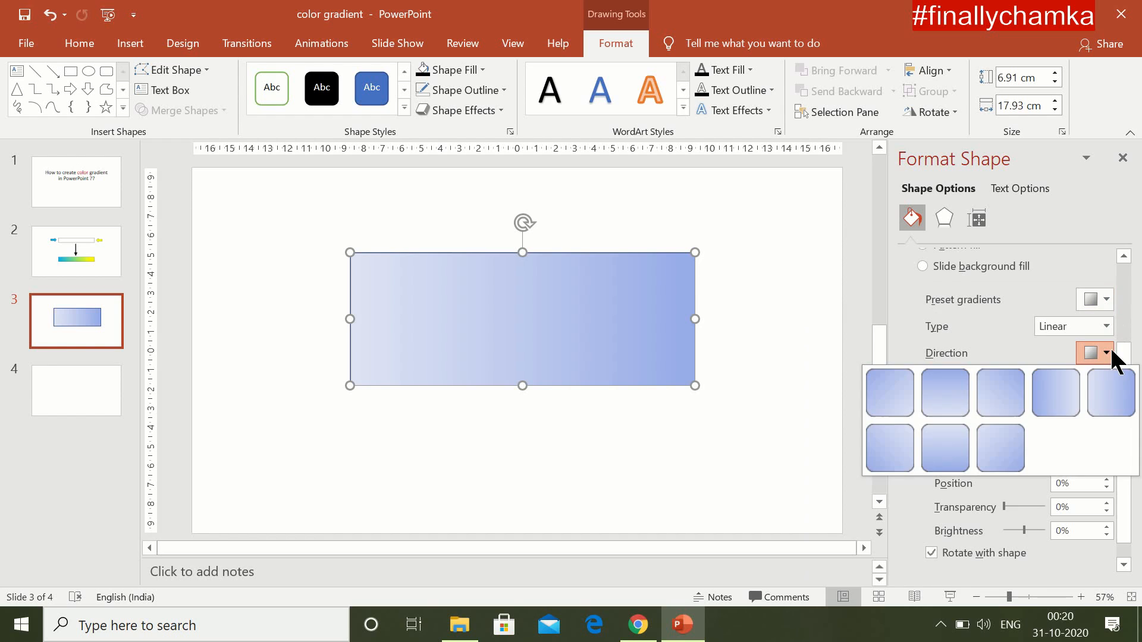
left_click(898, 388)
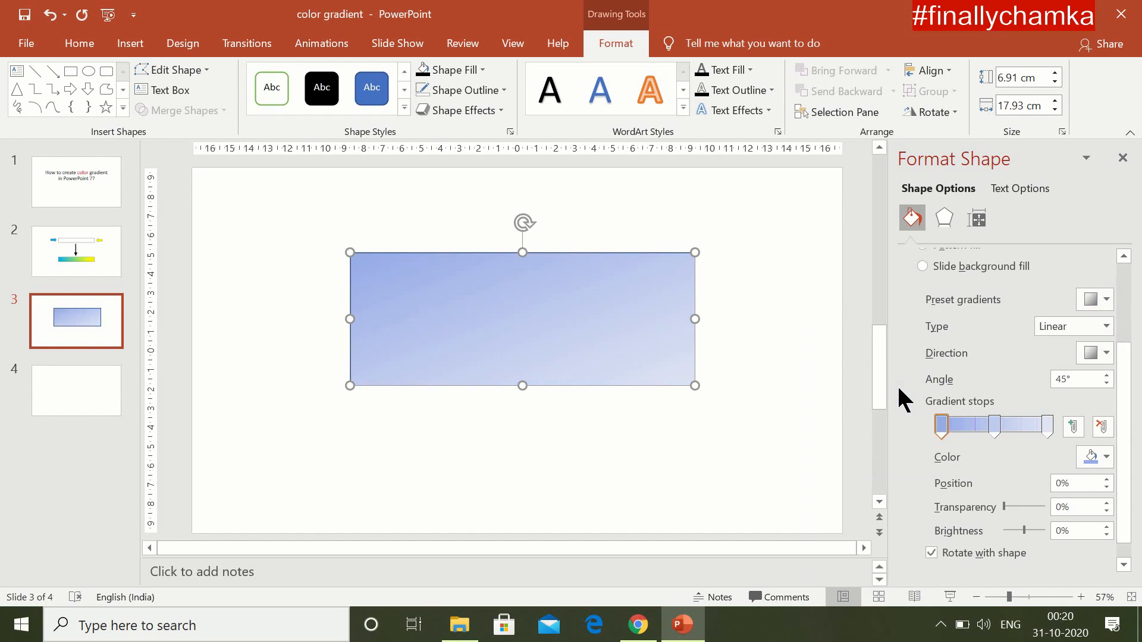
Change the first gradient stop, at 0%, to the standard light blue colour.
scroll(1130, 389, "down", 1)
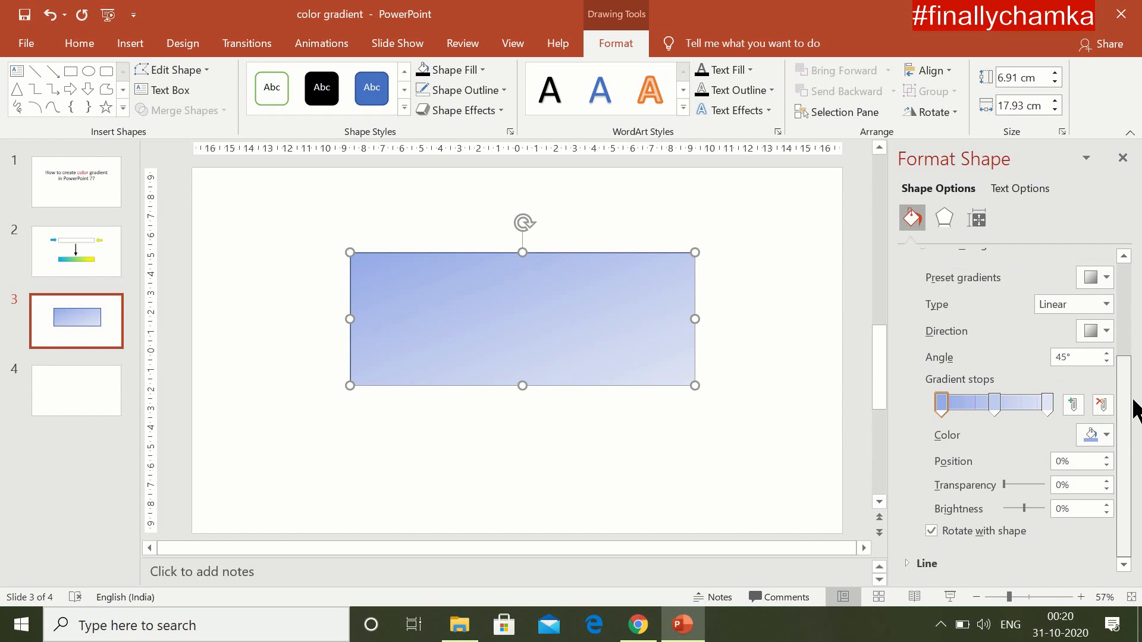
left_click(997, 406)
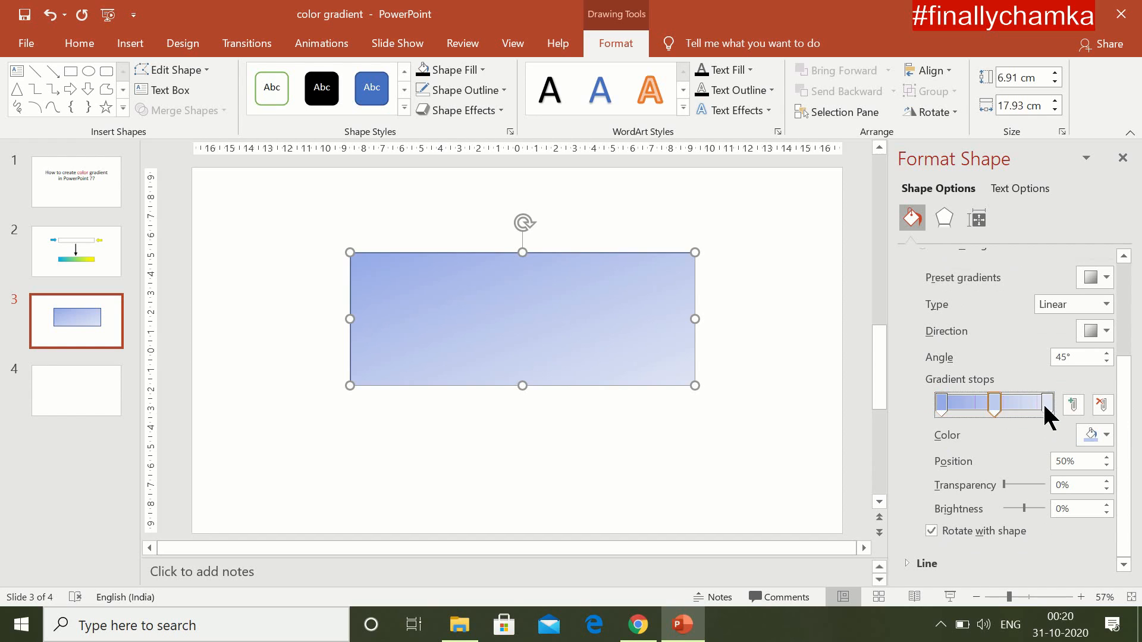
left_click(941, 405)
left_click(1108, 435)
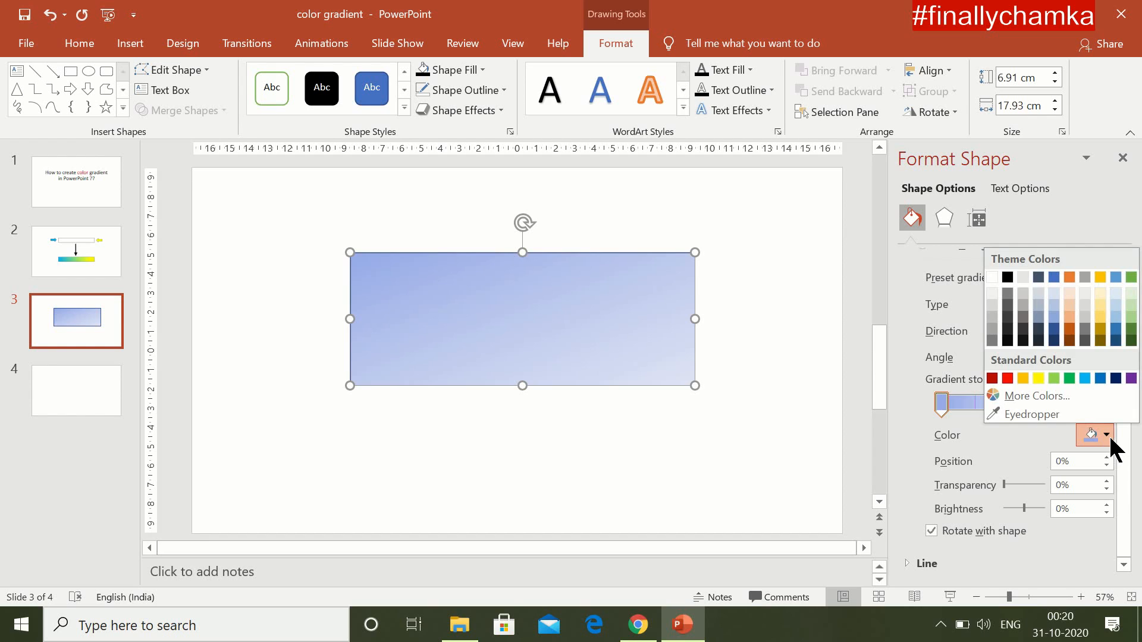
left_click(1085, 379)
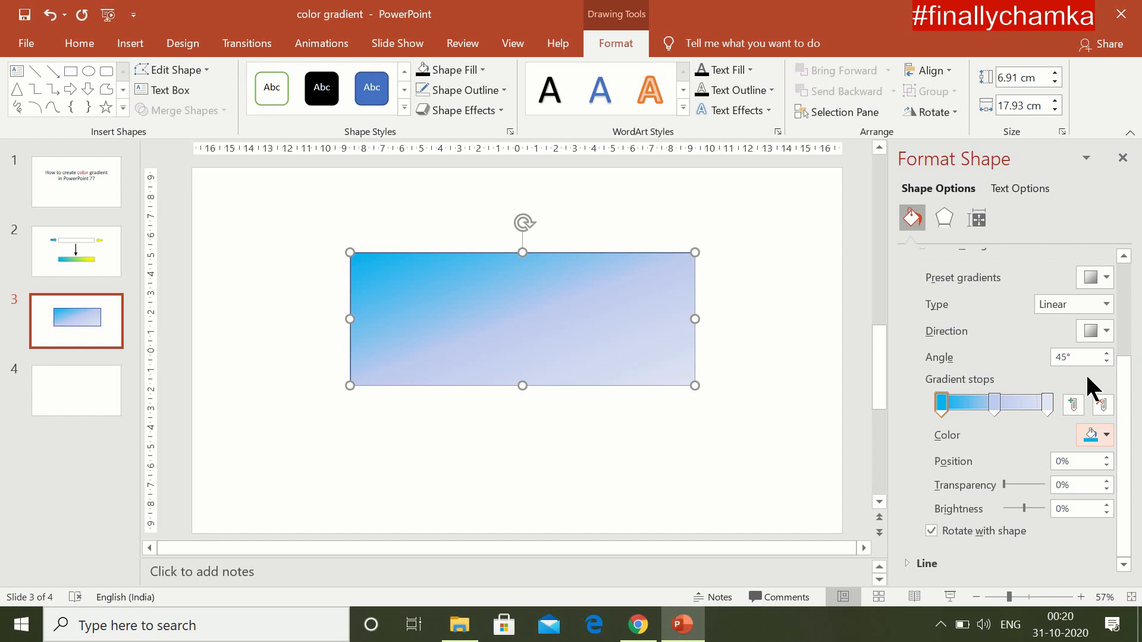
Change the last gradient stop, at 100%, to the standard yellow colour.
left_click(1047, 405)
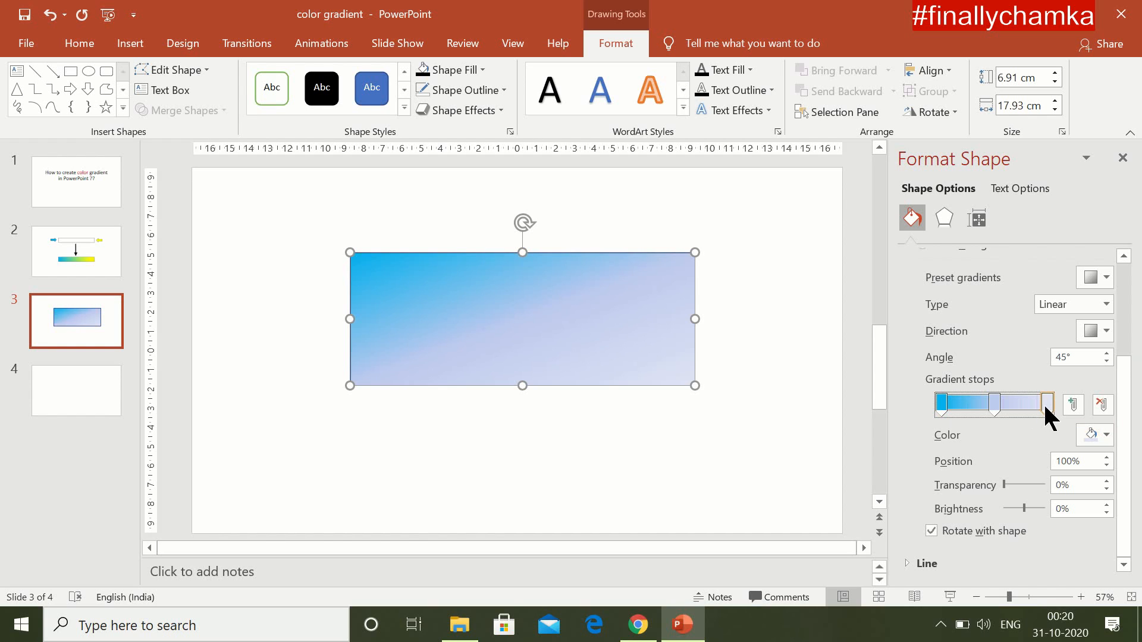
left_click(1108, 436)
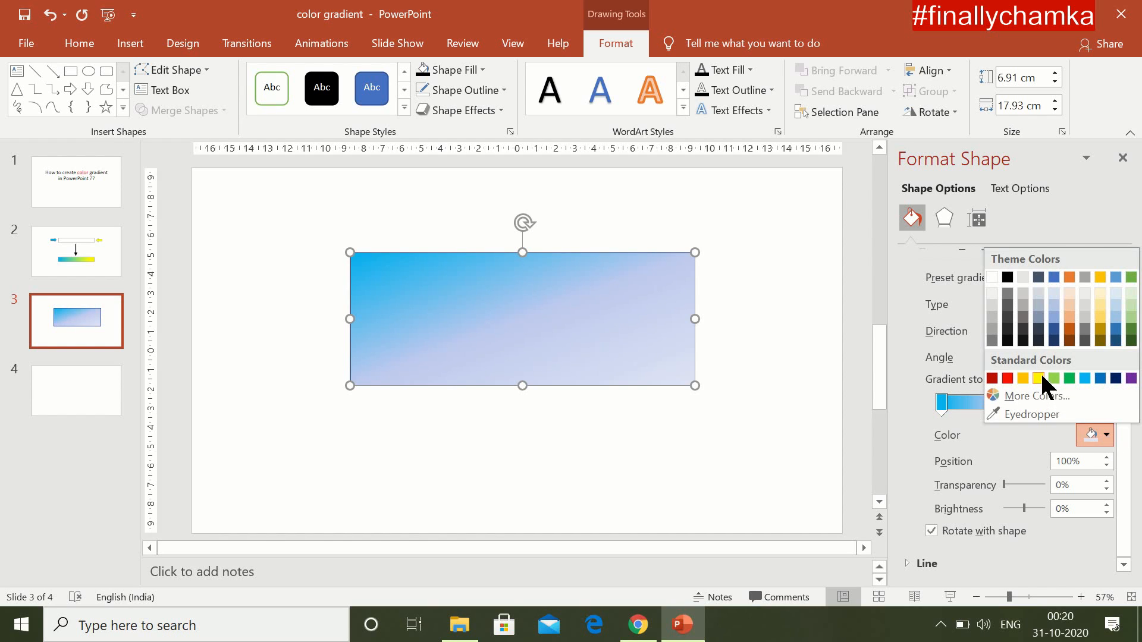
left_click(1040, 378)
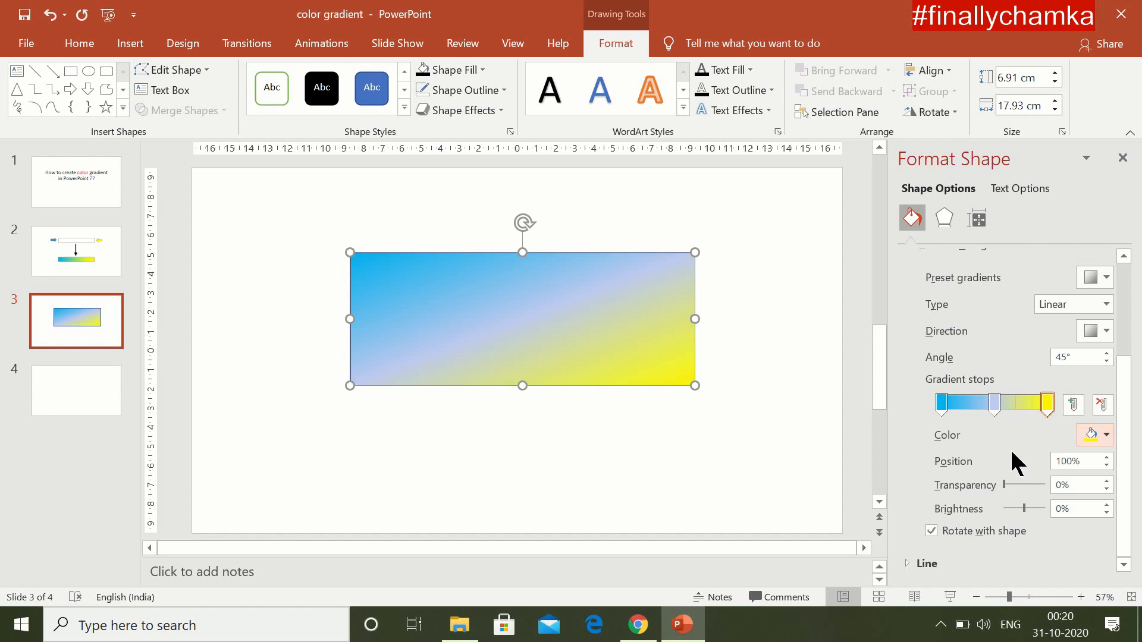
Set the gradient direction to run horizontally from blue to yellow at 0° and remove the middle stop at 50%.
left_click(1107, 331)
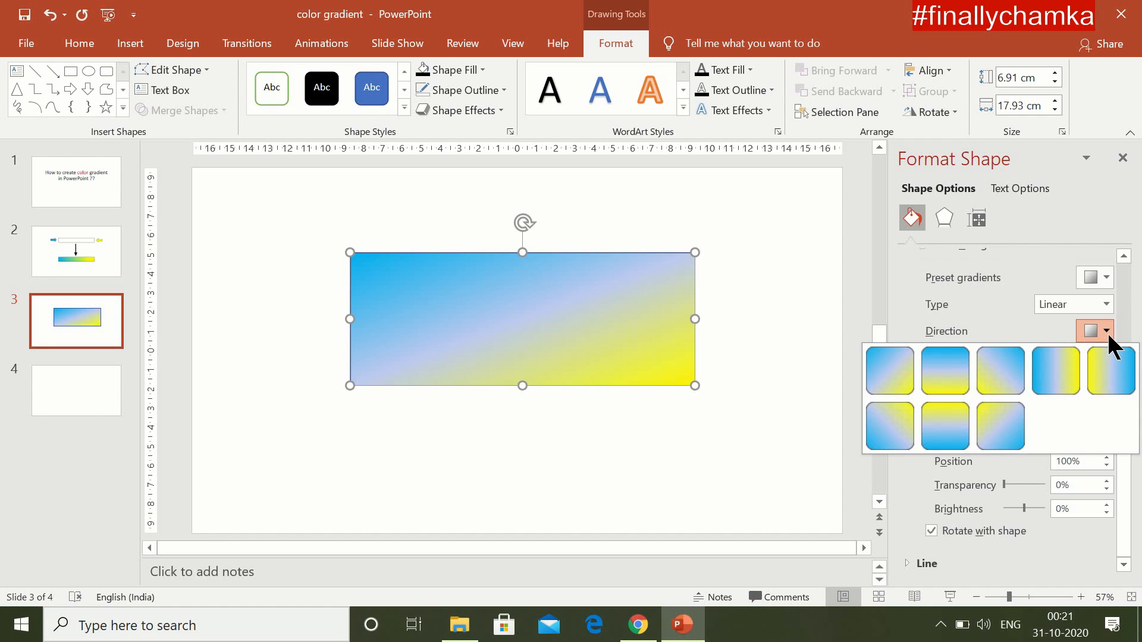
left_click(1061, 371)
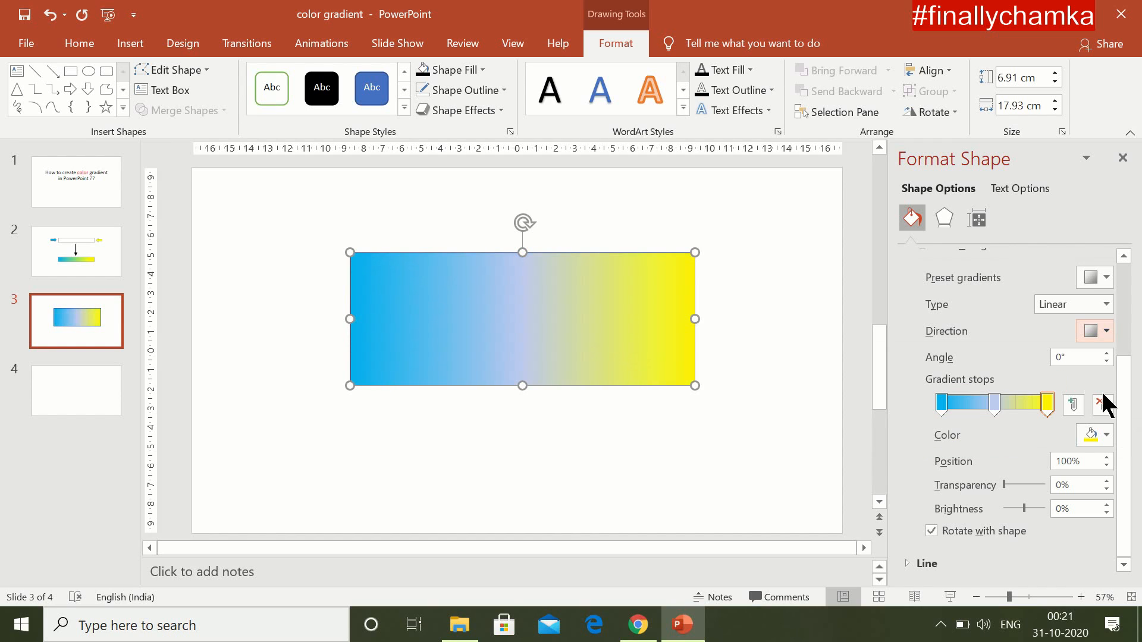
left_click(995, 406)
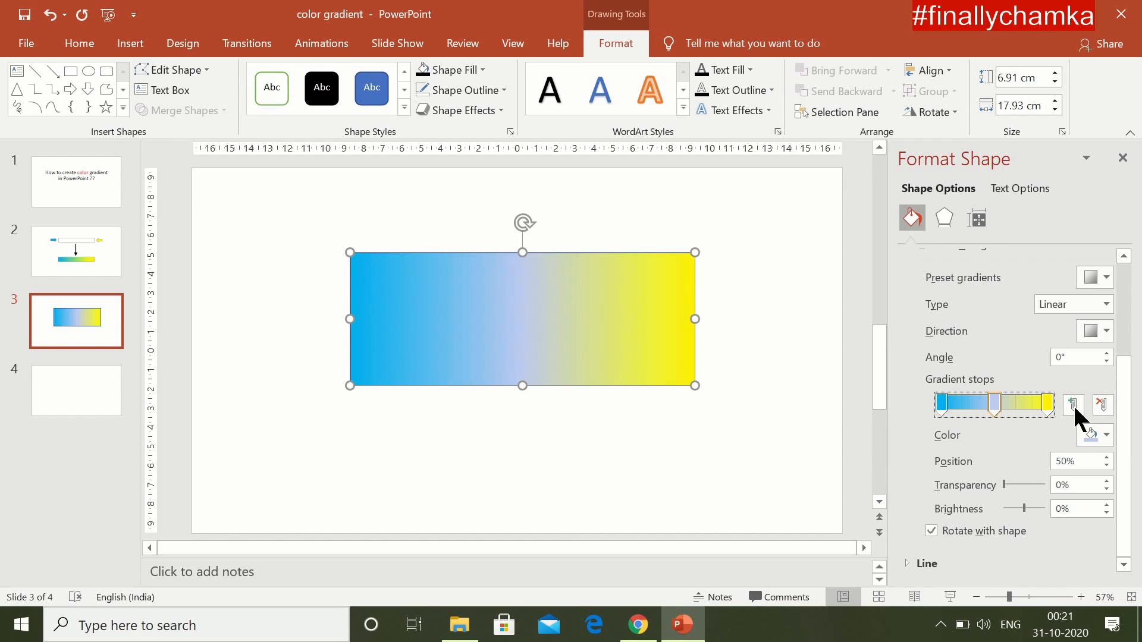
left_click(1103, 405)
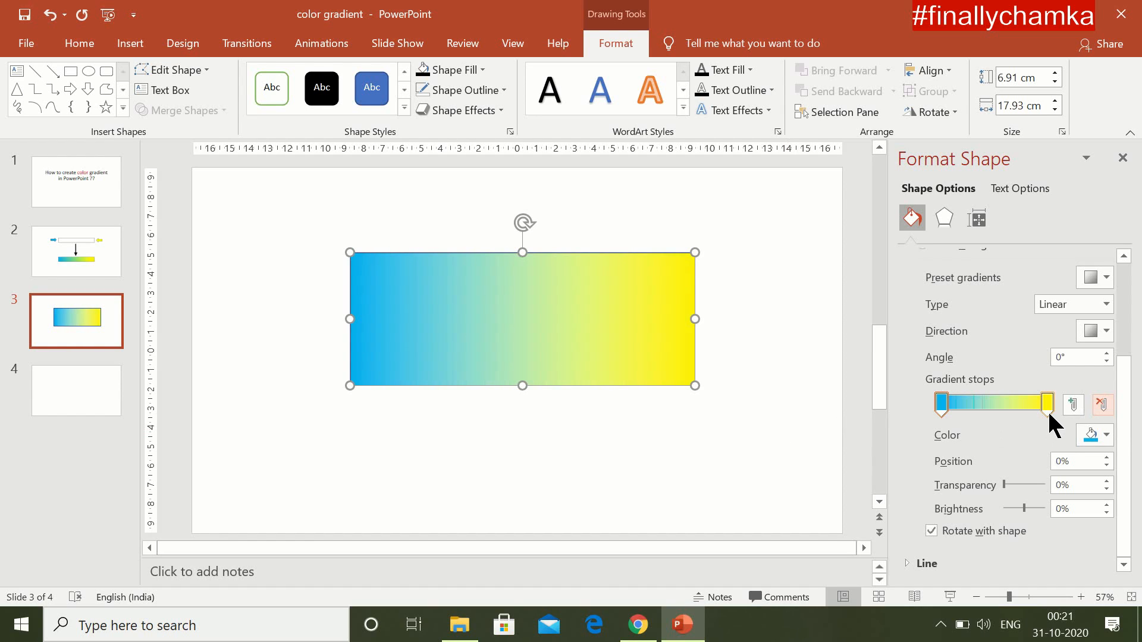
Shift the yellow gradient stop inward to about 88% and the blue stop slightly inward, and deselect the rectangle.
mouse_move(1047, 409)
left_mouse_down()
mouse_move(969, 417)
mouse_move(1041, 411)
left_mouse_up()
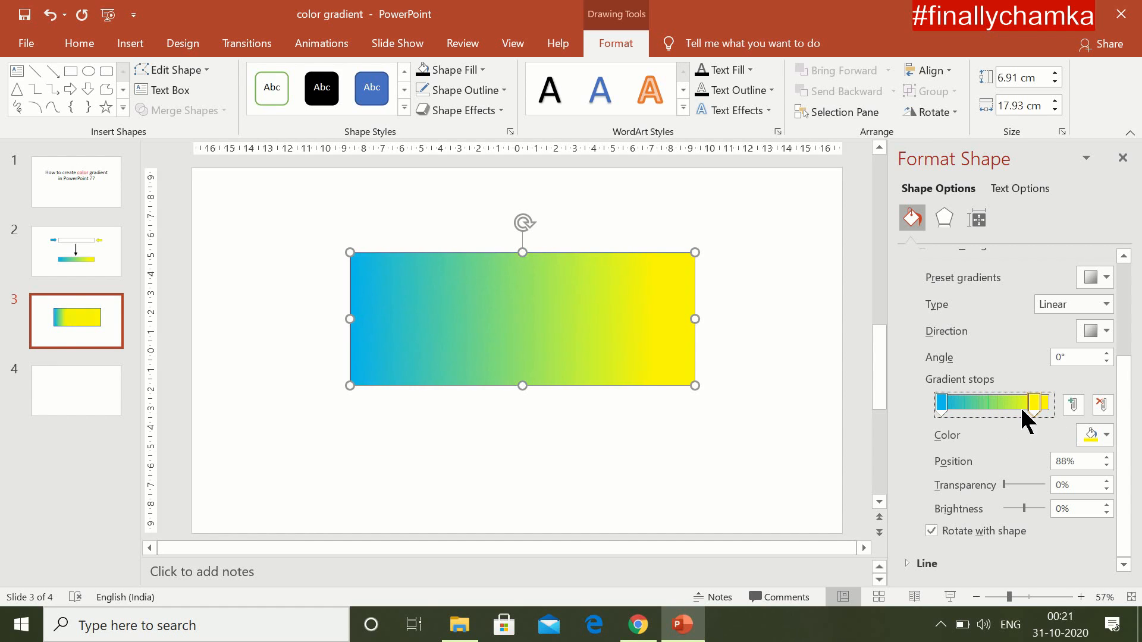
left_click(950, 410)
mouse_move(955, 409)
left_mouse_down()
mouse_move(1029, 410)
mouse_move(959, 410)
left_mouse_up()
left_click(690, 427)
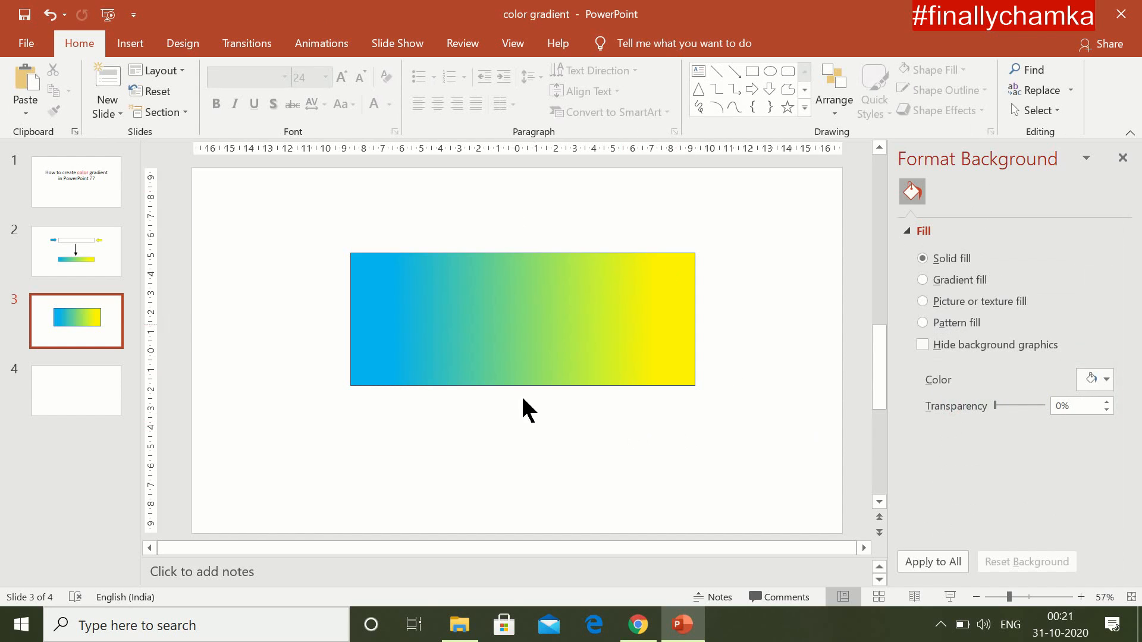
Add a blank slide after slide 3 and draw a rectangle about 24.29 cm wide and 7 cm high, roughly centred horizontally.
left_click(96, 315)
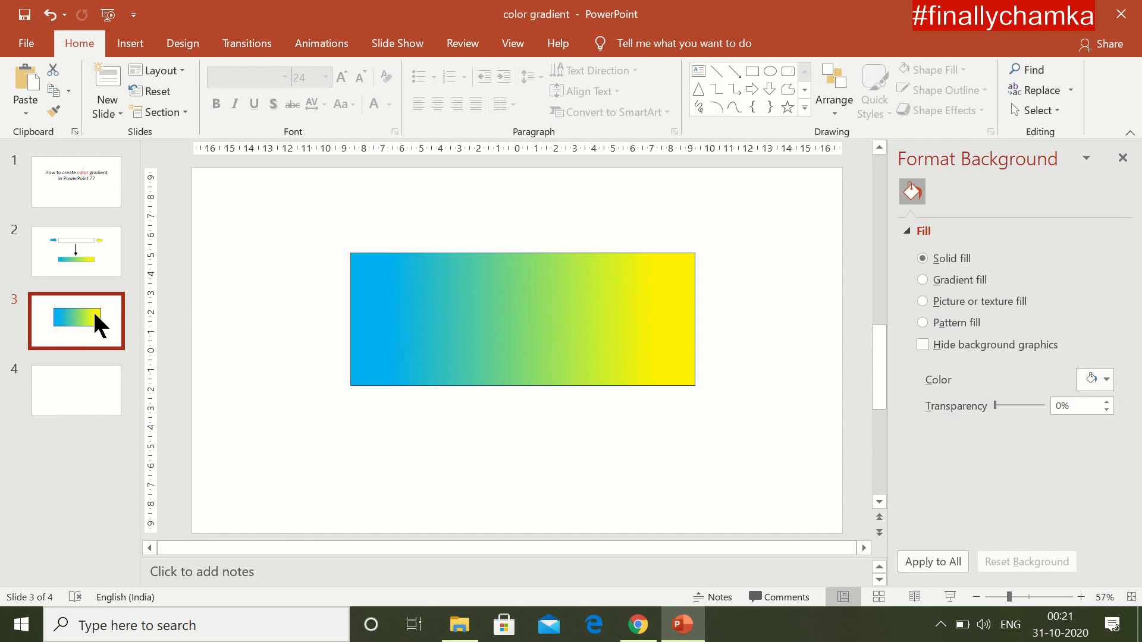
left_click(116, 78)
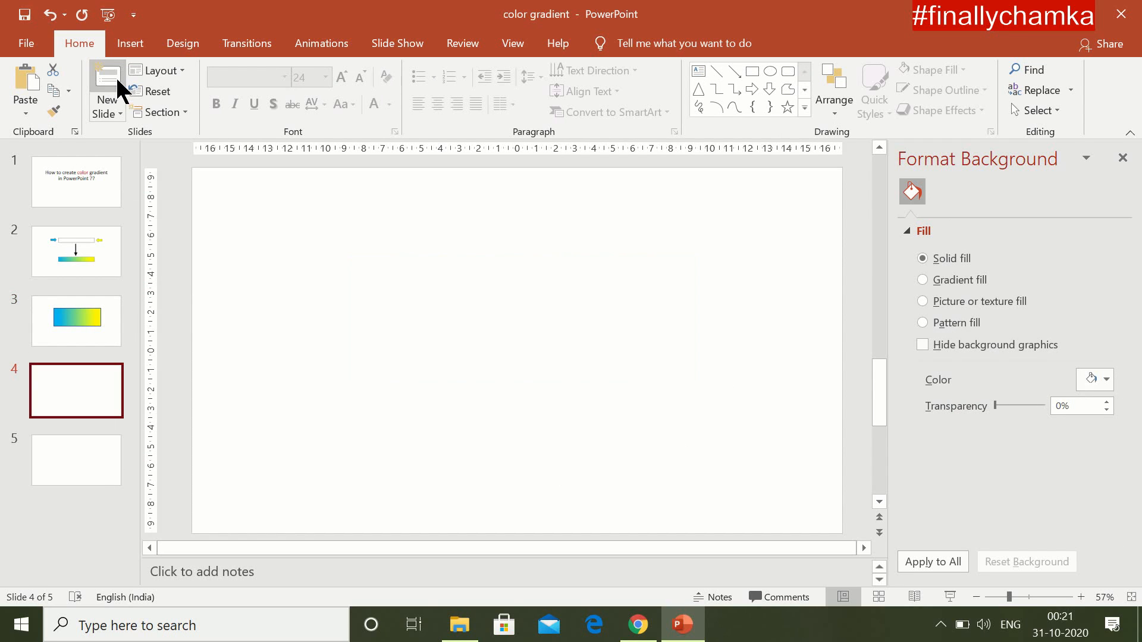
left_click(130, 48)
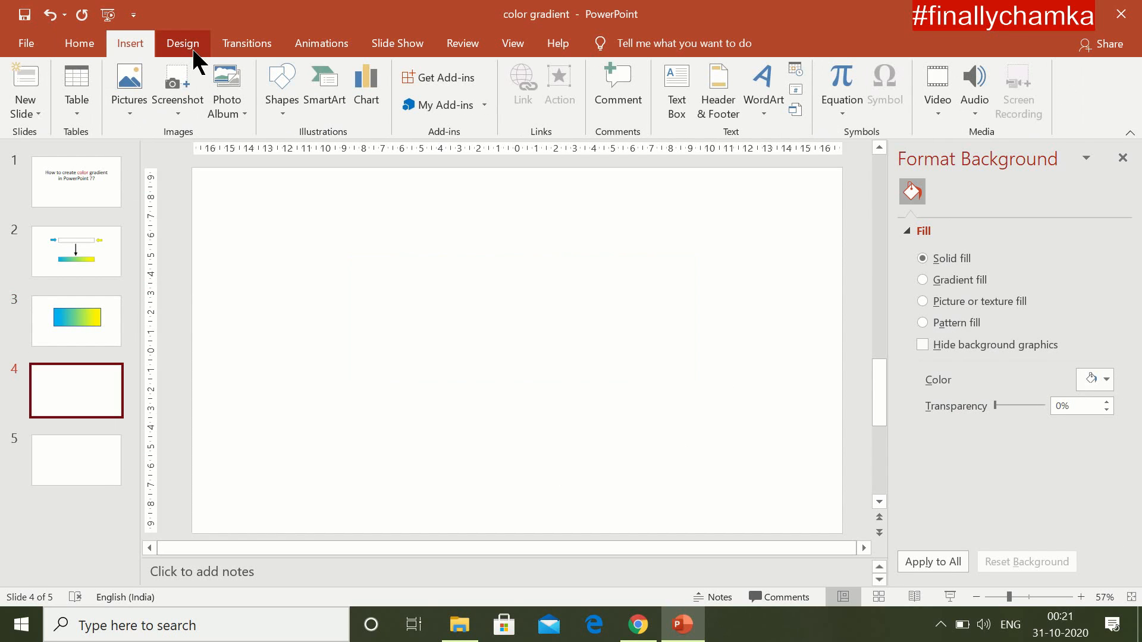
left_click(285, 102)
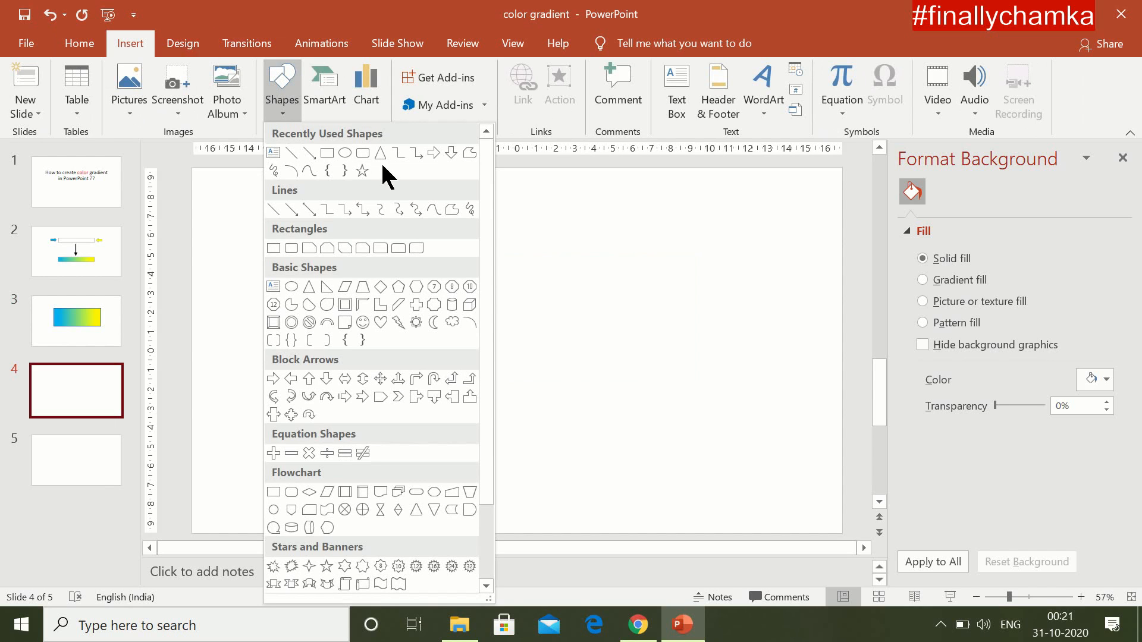
left_click(344, 154)
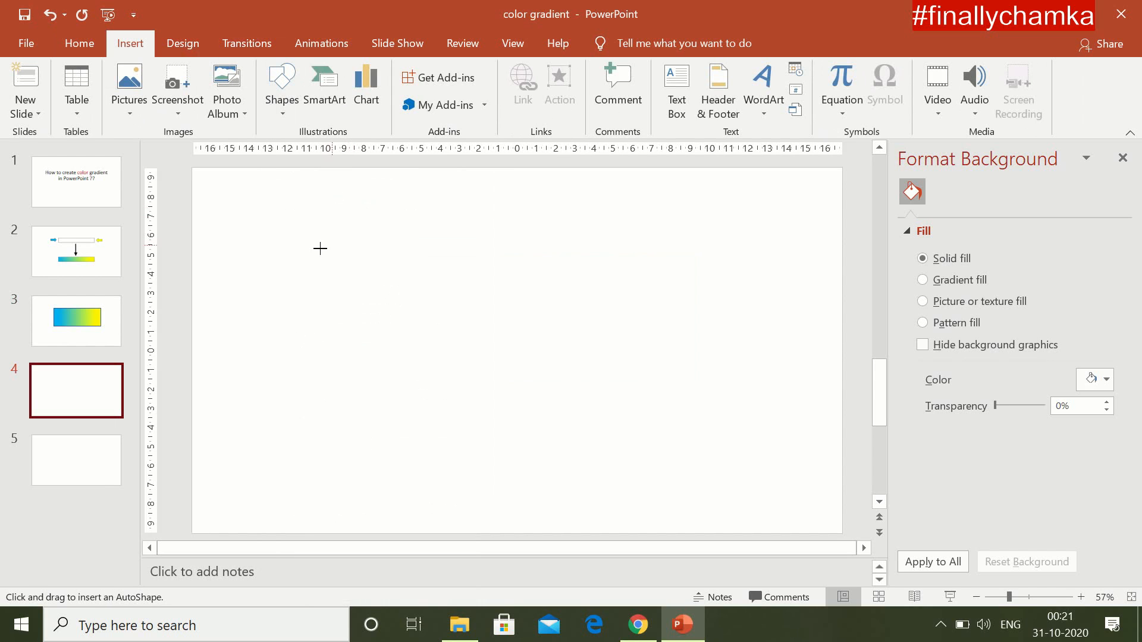
left_click_drag(320, 249, 786, 383)
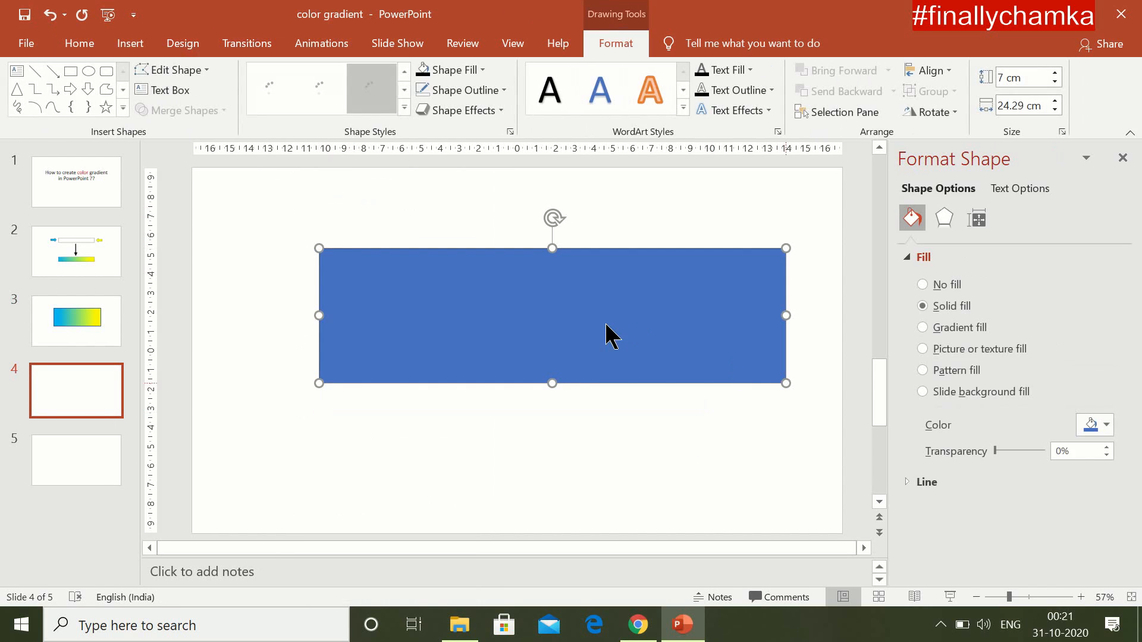
left_click_drag(606, 325, 586, 321)
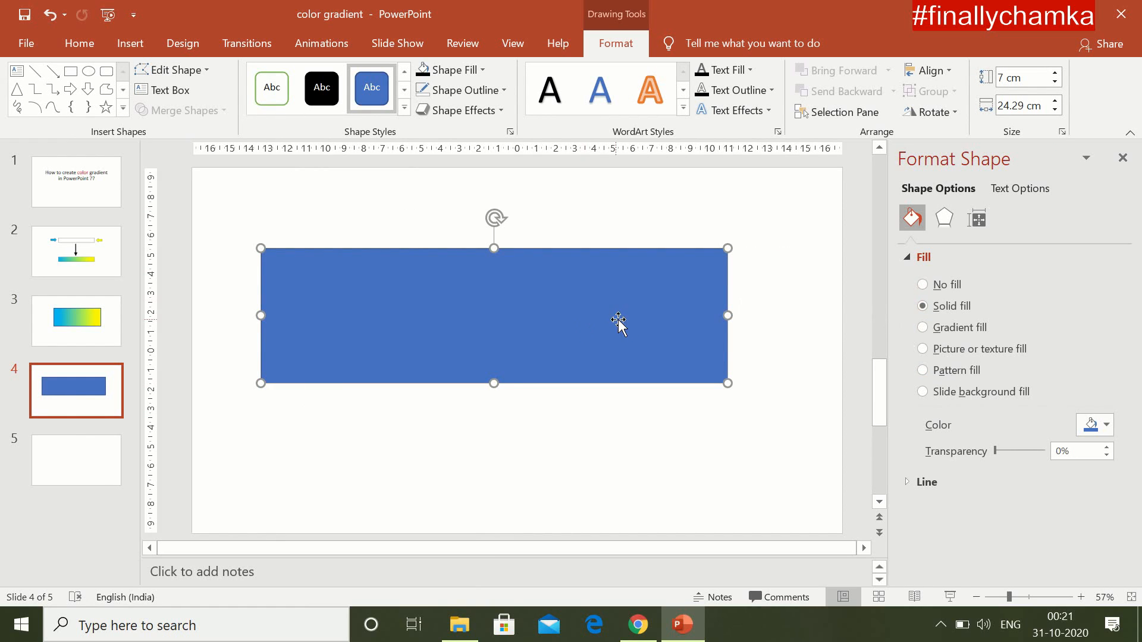
Apply a gradient fill to the rectangle and move the yellow stop to 100% and the blue stop to 0%.
left_click(922, 327)
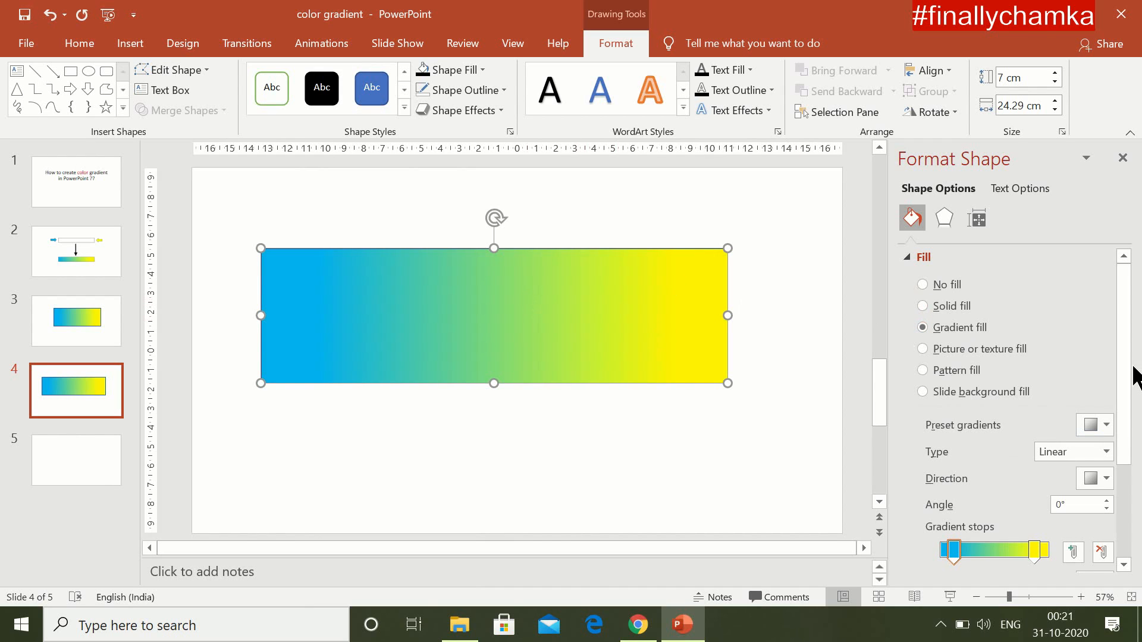
left_click_drag(1125, 377, 1130, 506)
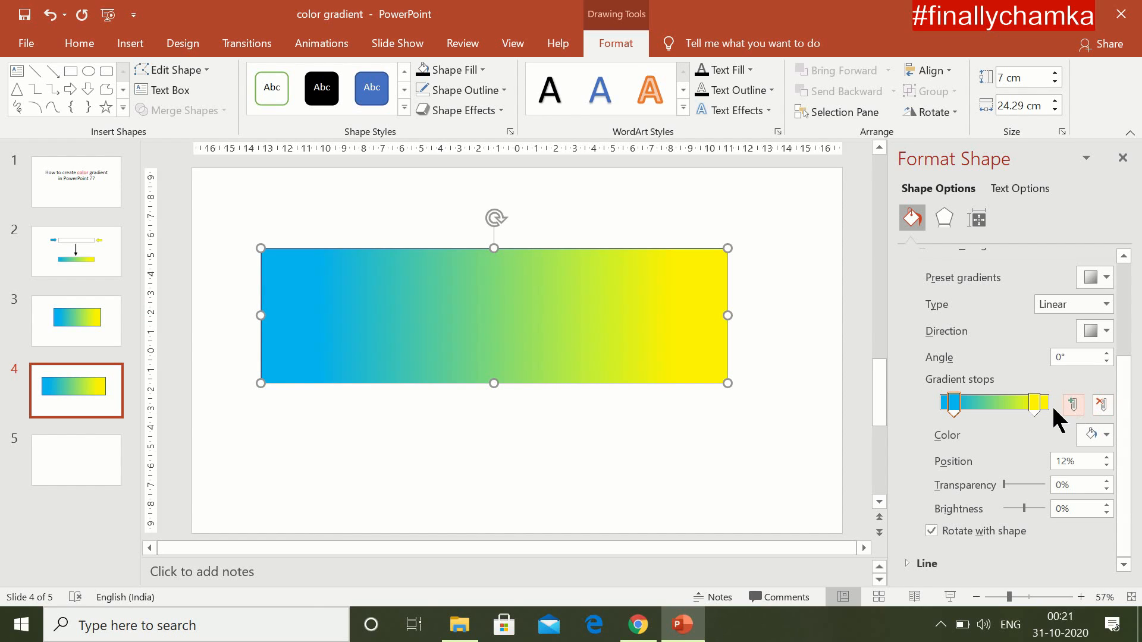
left_click_drag(1036, 403, 1053, 416)
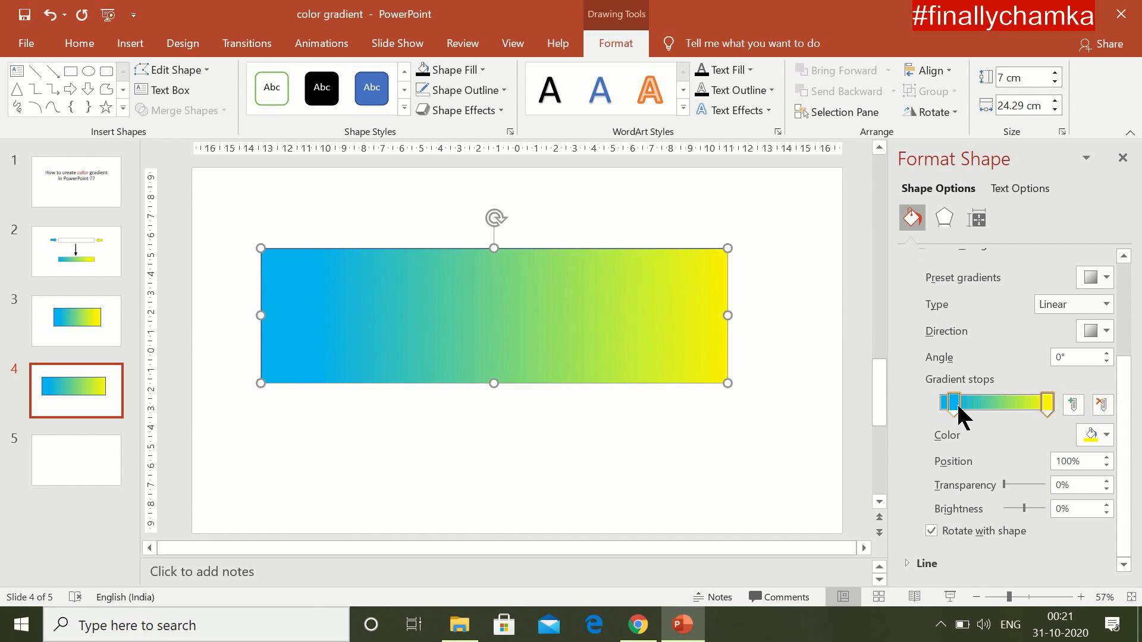
left_click_drag(958, 409, 929, 411)
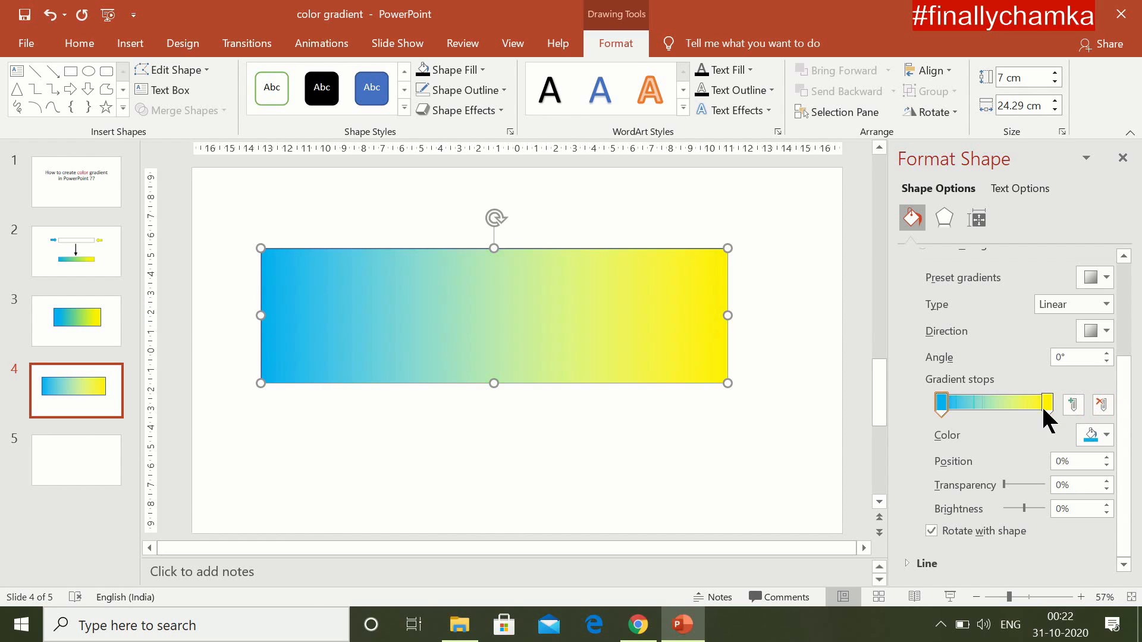
Add three gradient stops between the end stops, spaced at about 24%, 49% and 74%.
left_click(1075, 407)
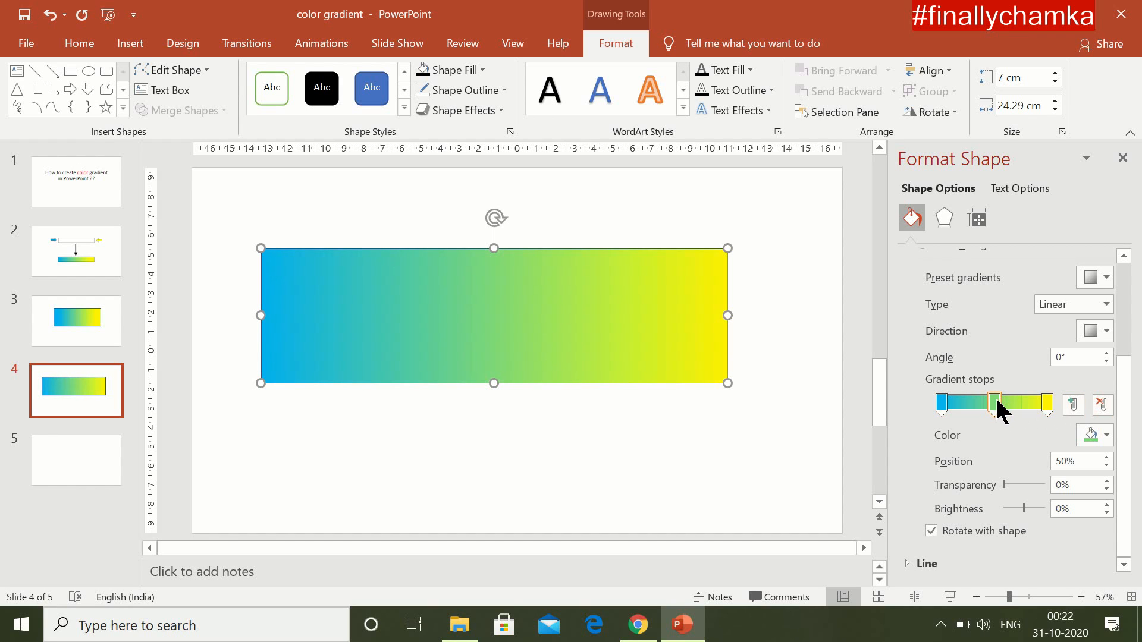
left_click_drag(997, 410, 968, 411)
left_click(1074, 405)
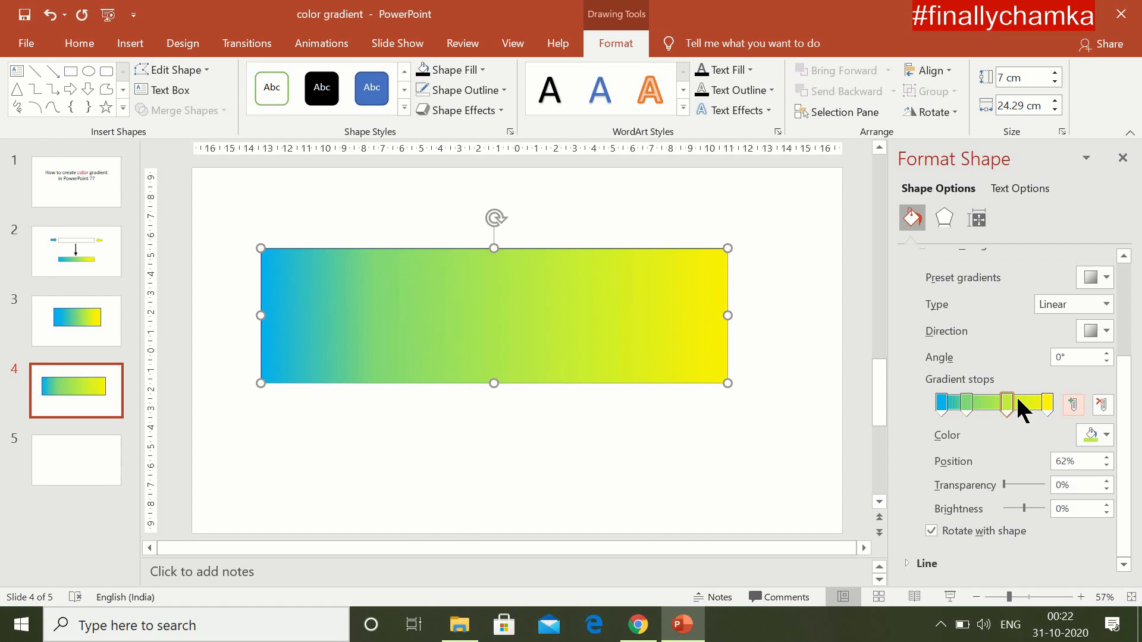
left_click_drag(1022, 410, 990, 403)
left_click(1074, 405)
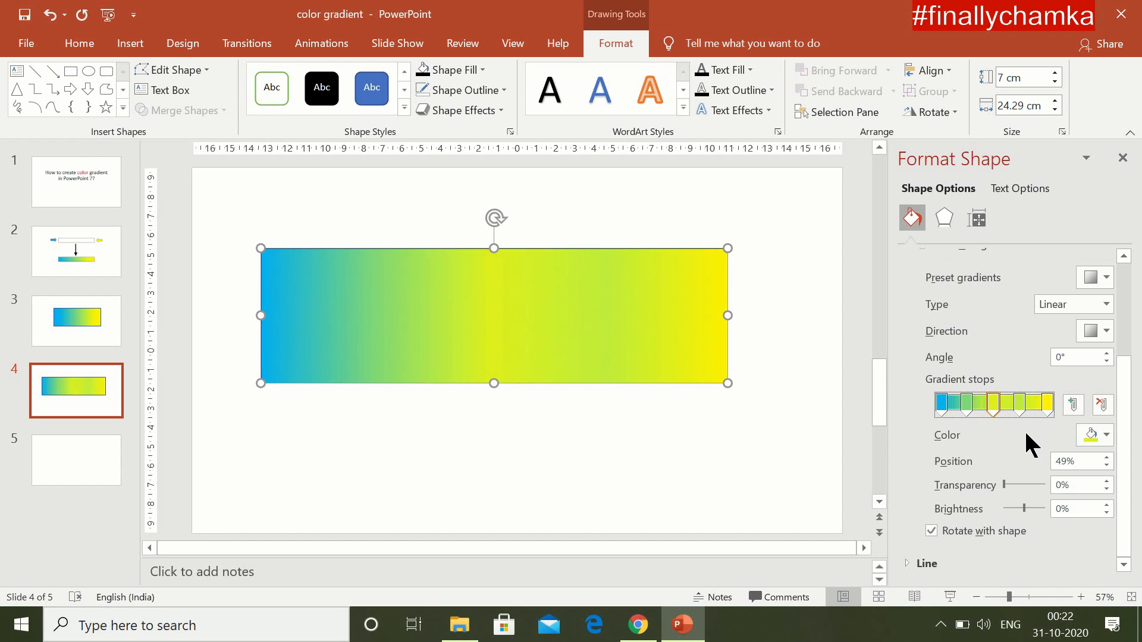
Colour the first gradient stop, at 0%, with the darkest theme green and the 24% stop with the darkest theme light-blue shade.
left_click(943, 407)
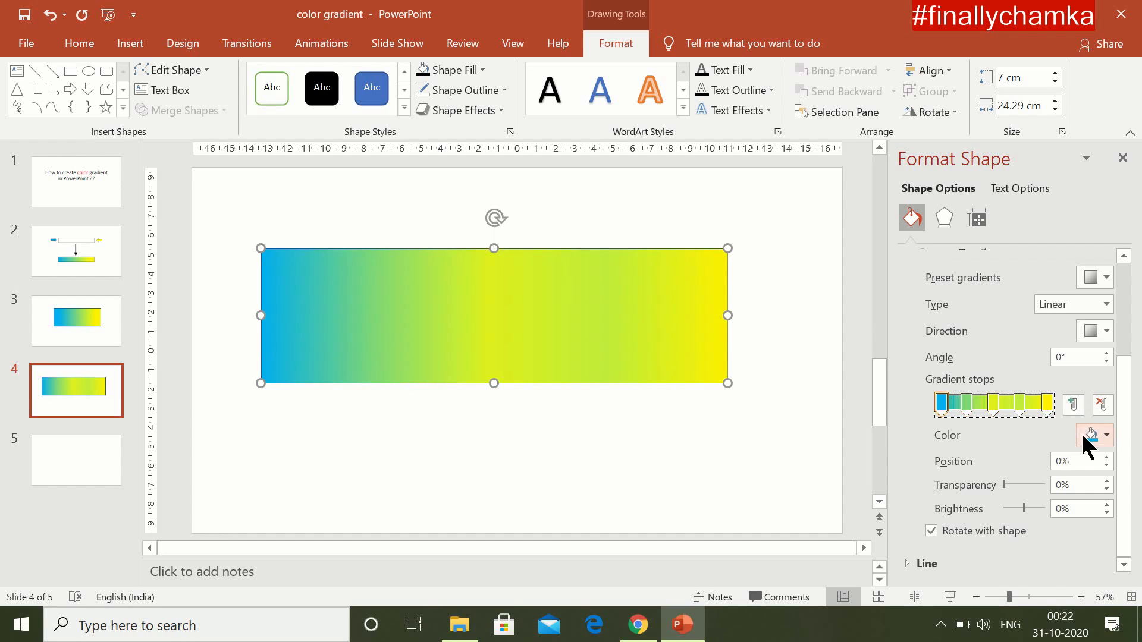
left_click(1108, 435)
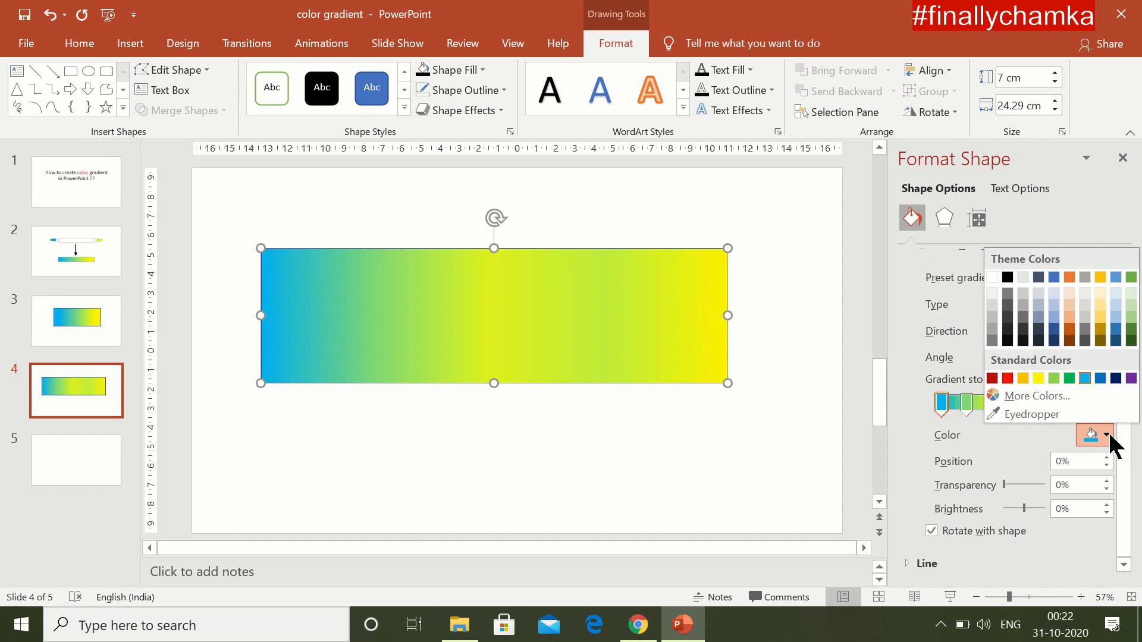
left_click(1130, 340)
left_click(967, 404)
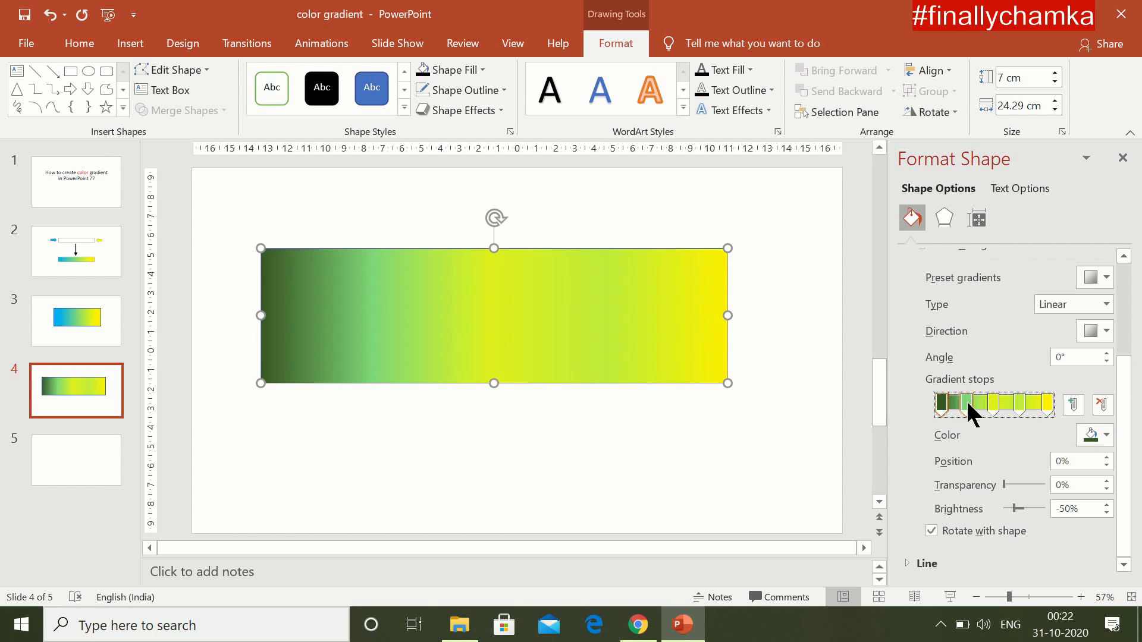
left_click(1107, 437)
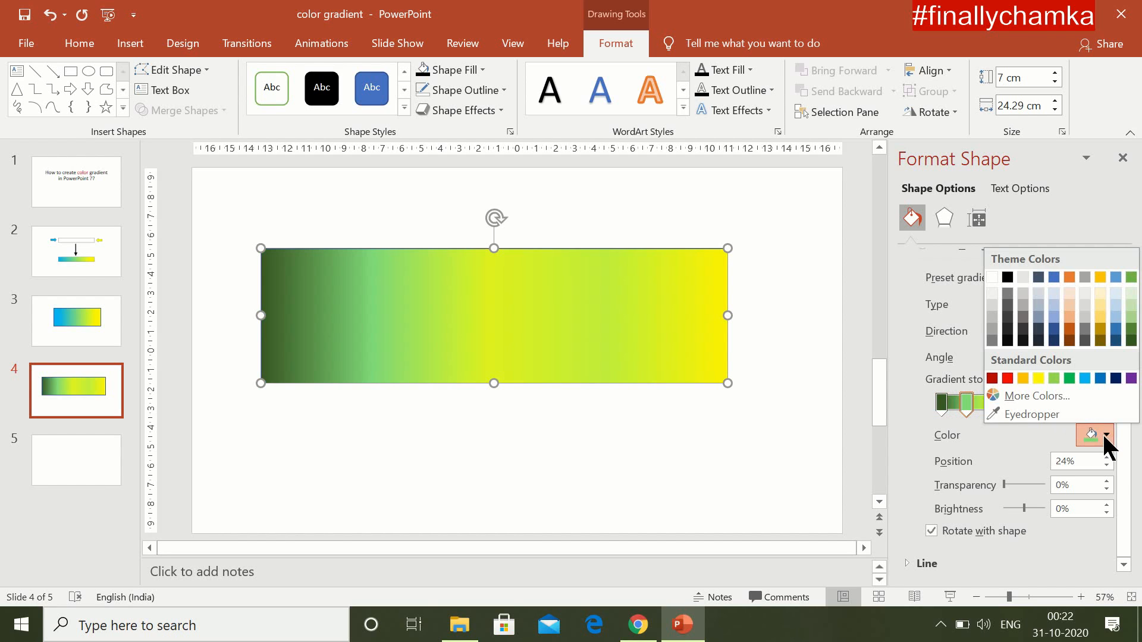
left_click(1116, 340)
Colour the 49% gradient stop with the darkest theme gold and the 74% stop with the darkest theme orange.
left_click(993, 406)
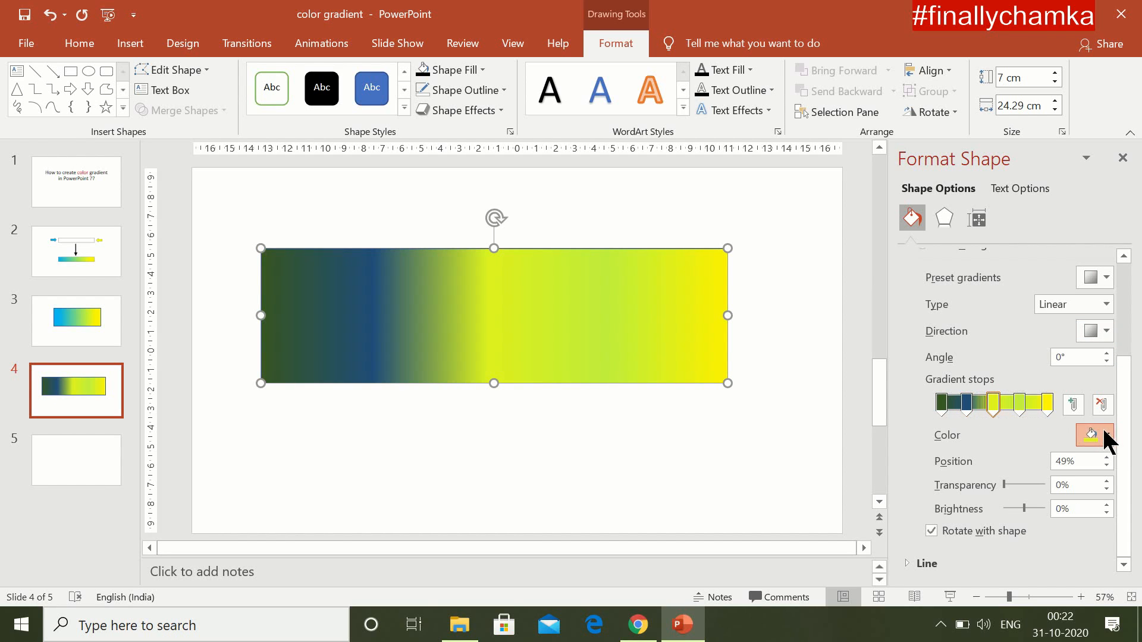
left_click(1105, 436)
left_click(1103, 351)
left_click(1018, 402)
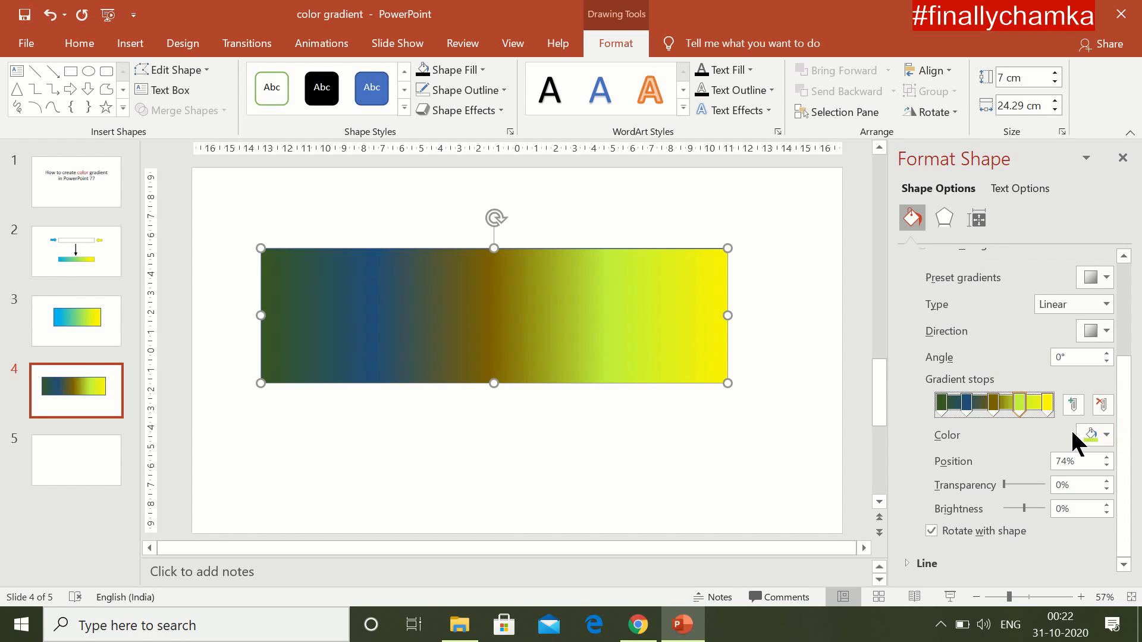
left_click(1106, 437)
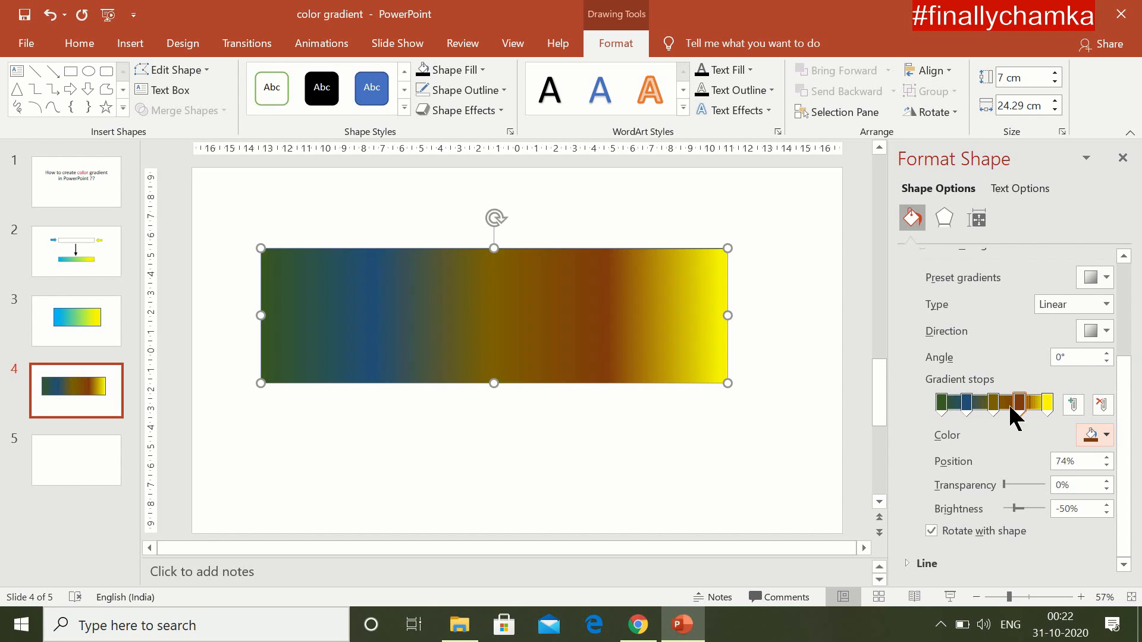
Change the last gradient stop, at 100%, to the darkest theme blue-gray and deselect the rectangle.
left_click(1048, 403)
left_click(1089, 435)
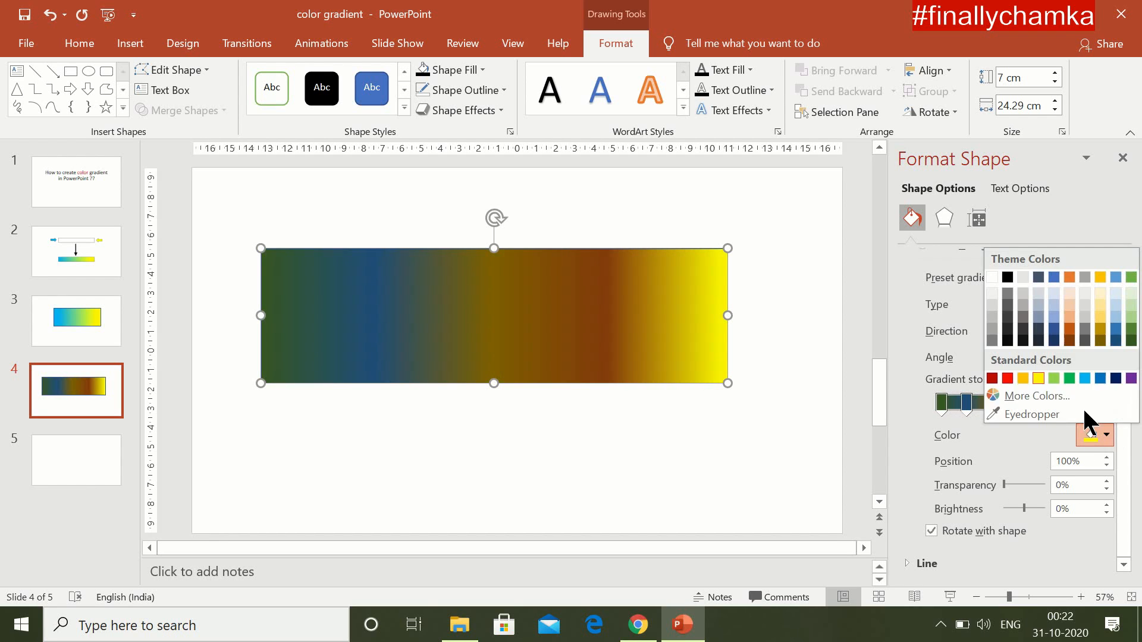
left_click(1053, 341)
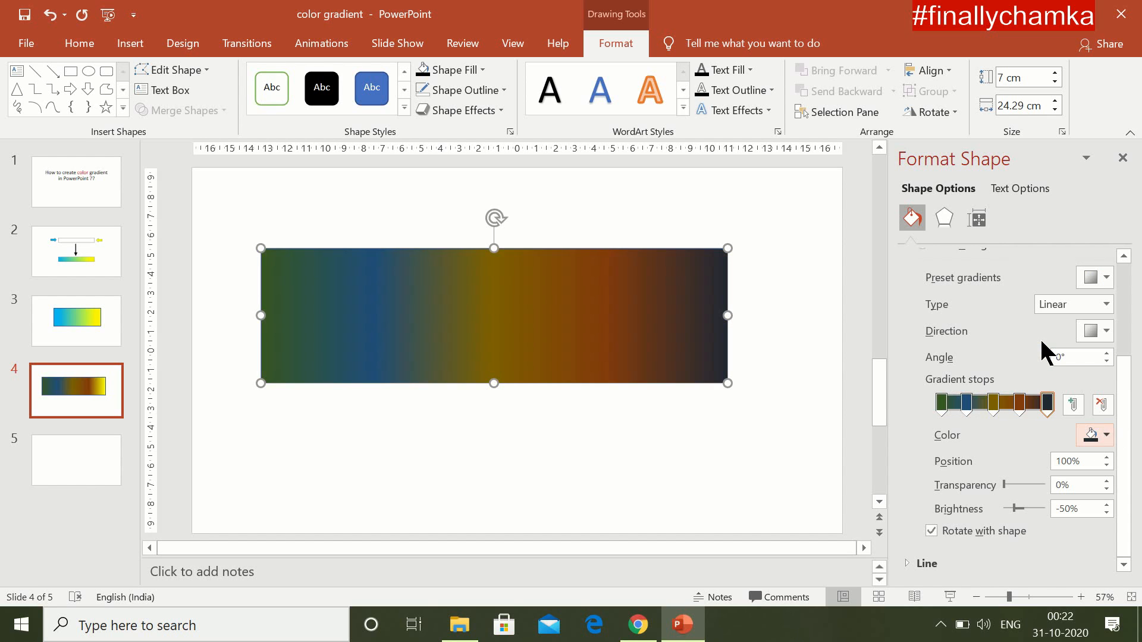
left_click(791, 412)
Place the dark gradient rectangle in the upper half of the slide and paste a copy directly below it.
left_click(607, 330)
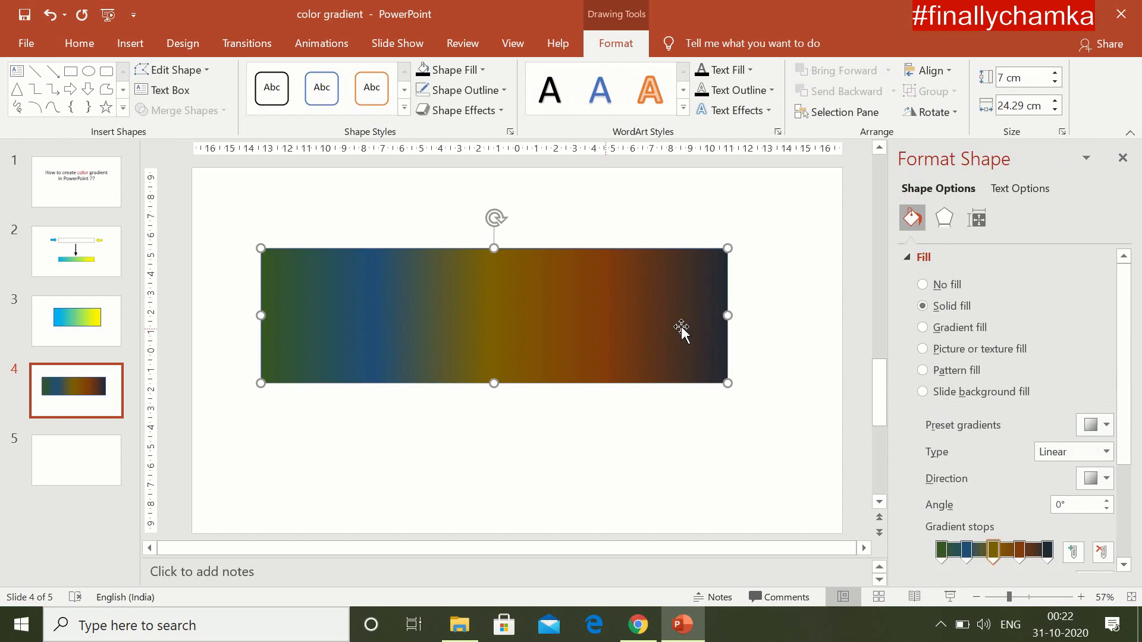
left_click_drag(659, 330, 646, 423)
key("ctrl+v")
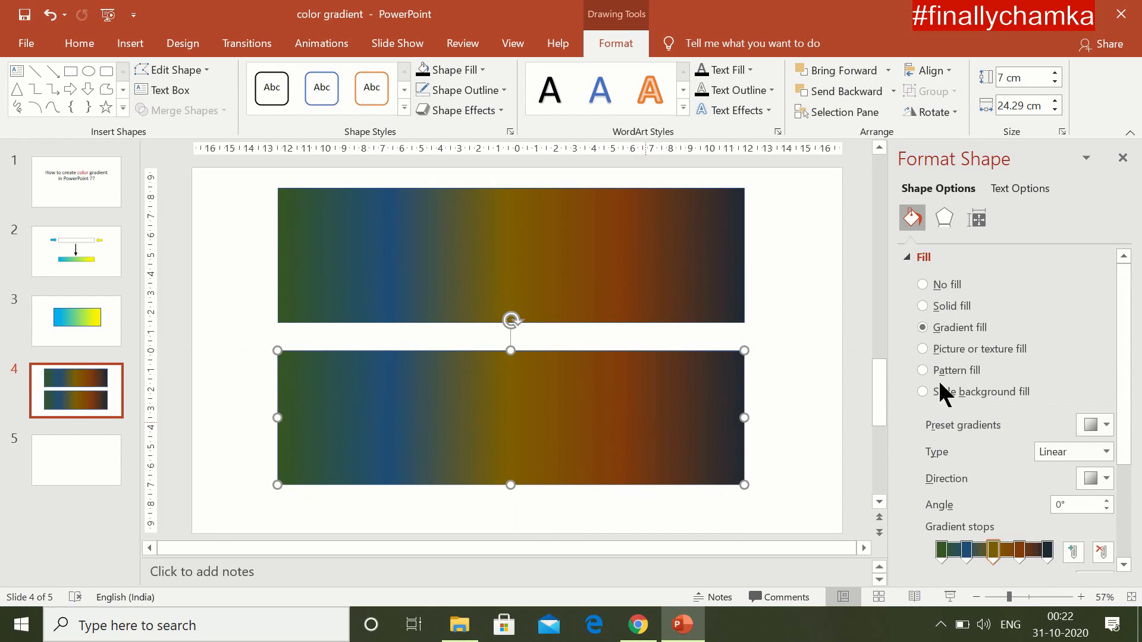
Recolour the lower rectangle's first gradient stop, at 0%, light green and its 24% stop light blue at 60% brightness.
scroll(1130, 430, "down", 3)
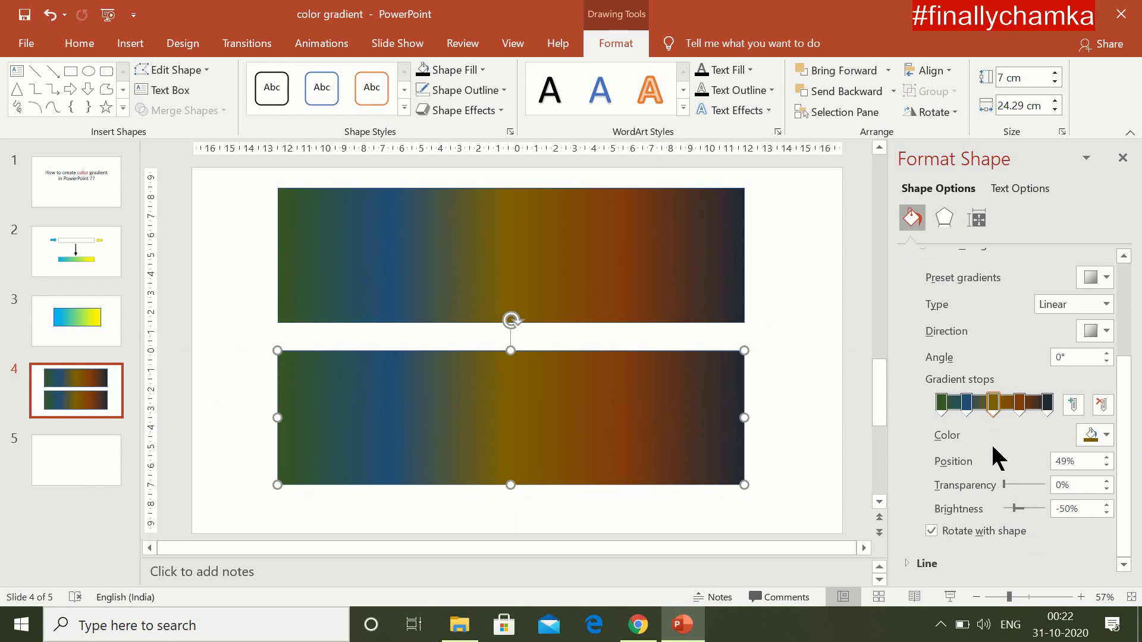
left_click(942, 408)
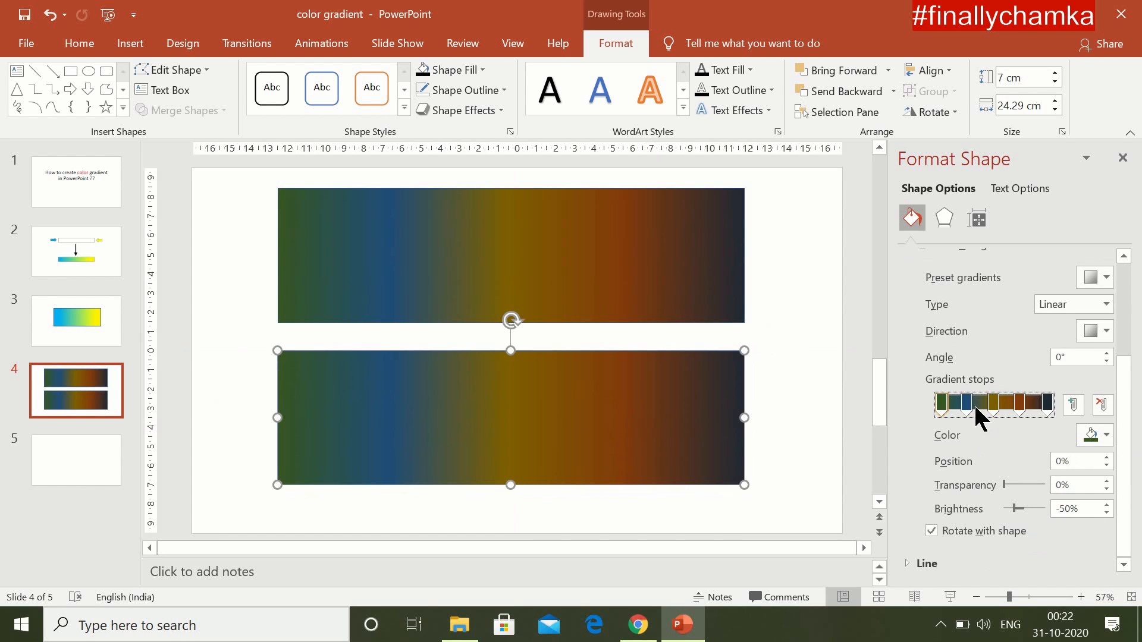
left_click(1108, 438)
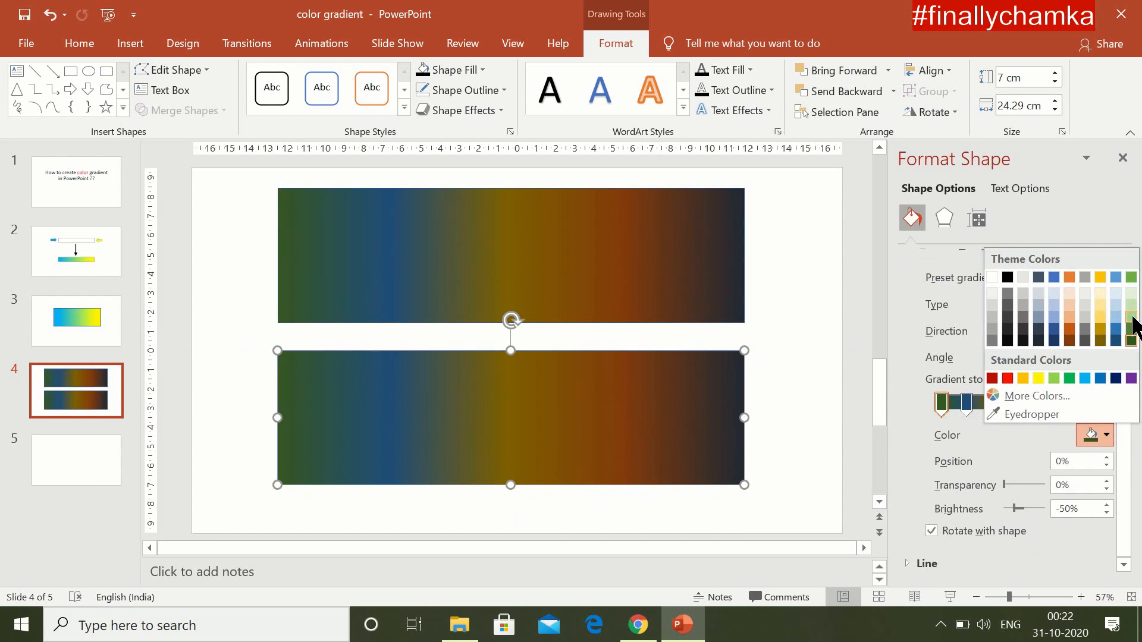
left_click(1132, 317)
left_click(967, 407)
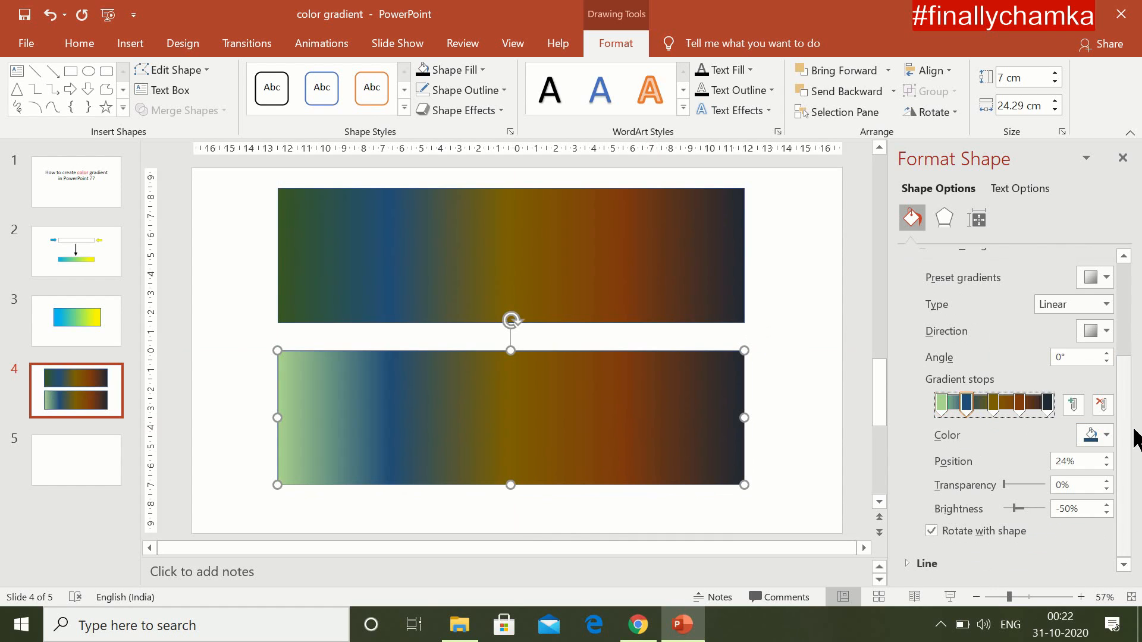
left_click(1106, 436)
left_click(1117, 314)
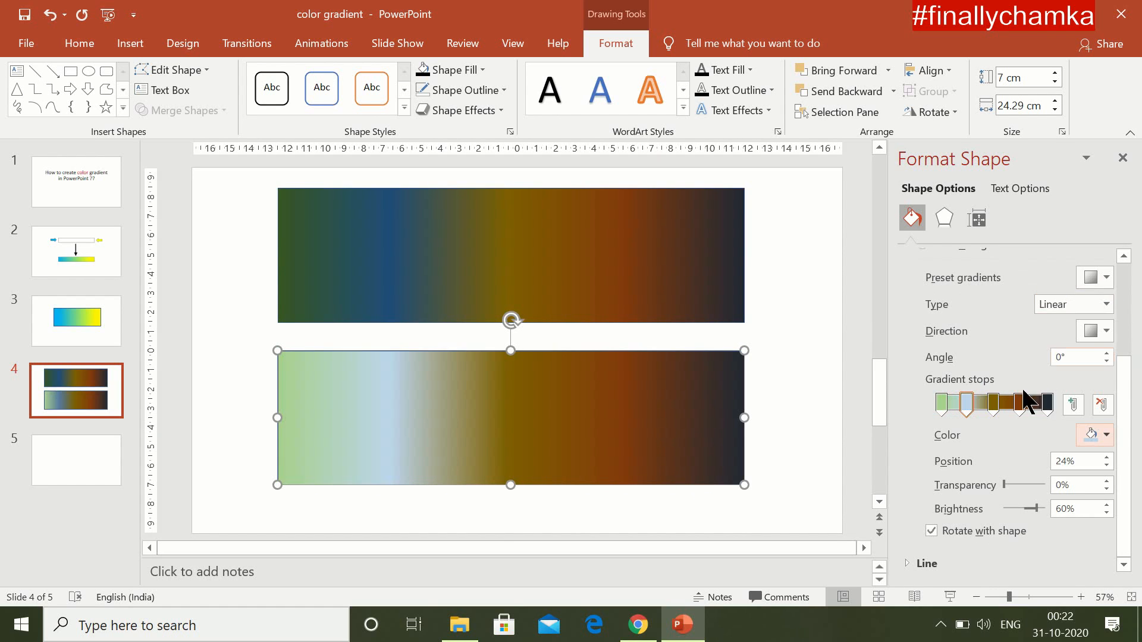
Recolour the lower rectangle's 49% gradient stop light gold and its 74% stop light orange, both at 60% brightness.
left_click(999, 402)
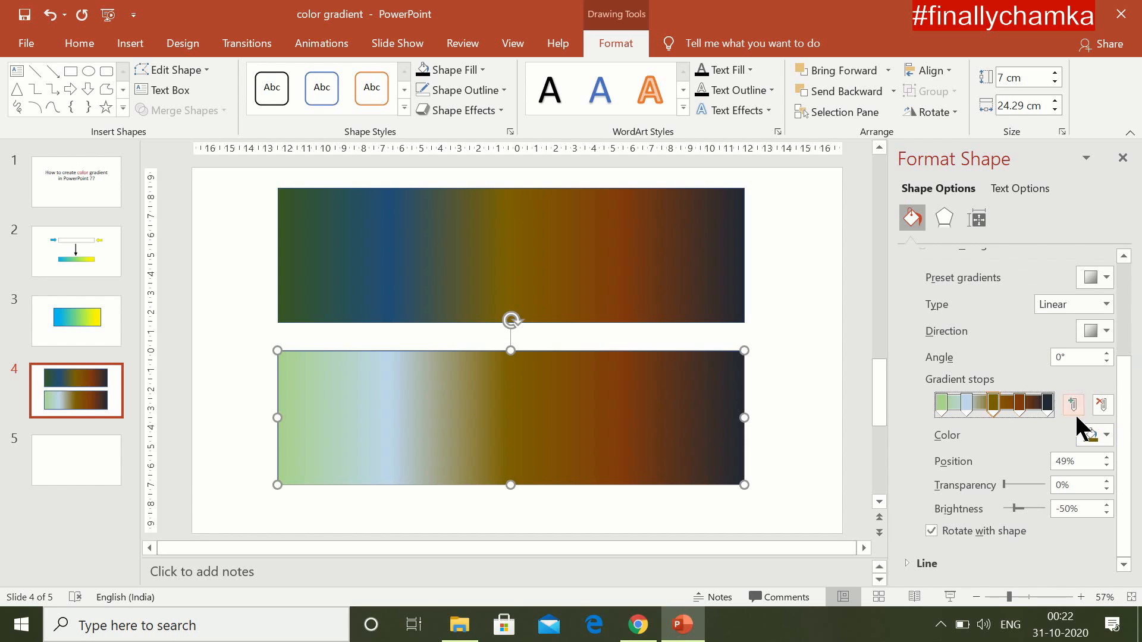
left_click(1107, 436)
left_click(1101, 306)
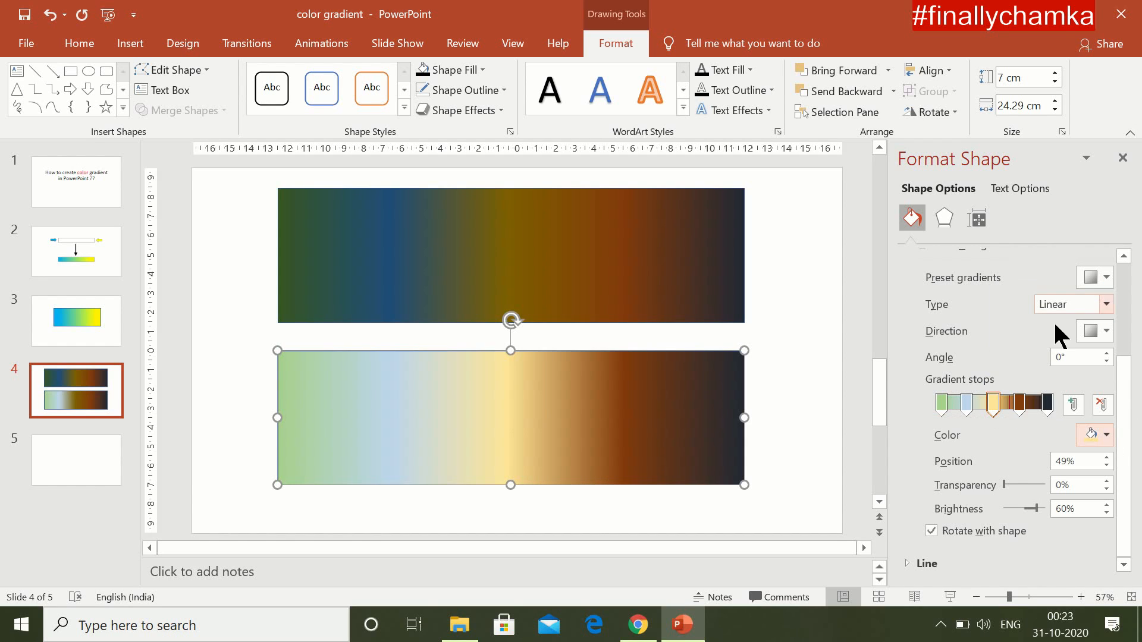
left_click(1022, 407)
left_click(1105, 437)
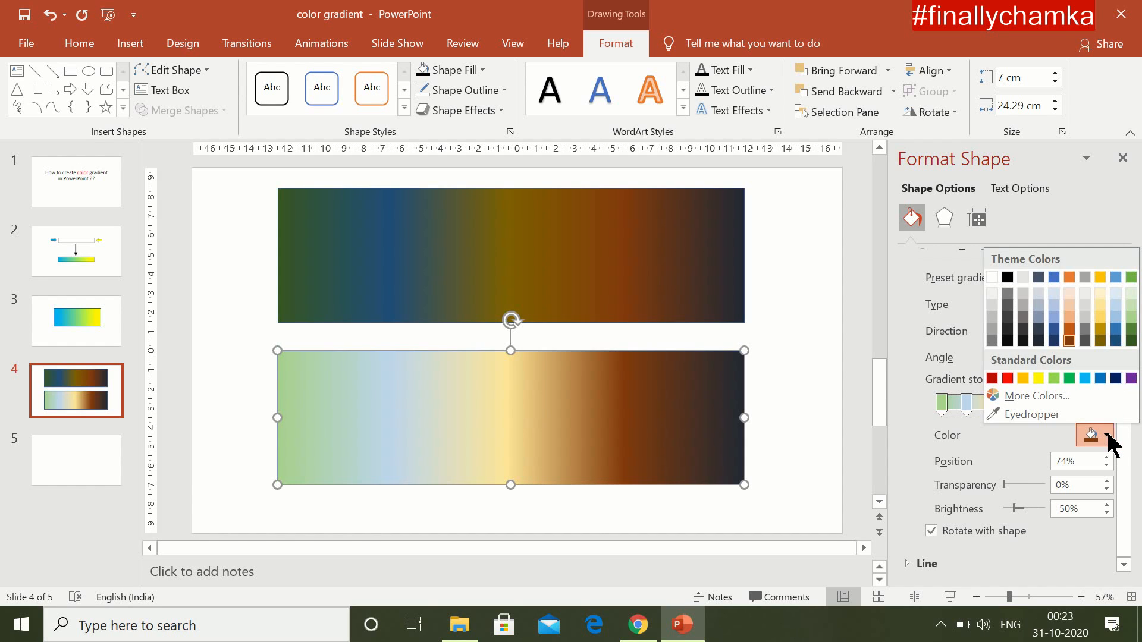
left_click(1069, 307)
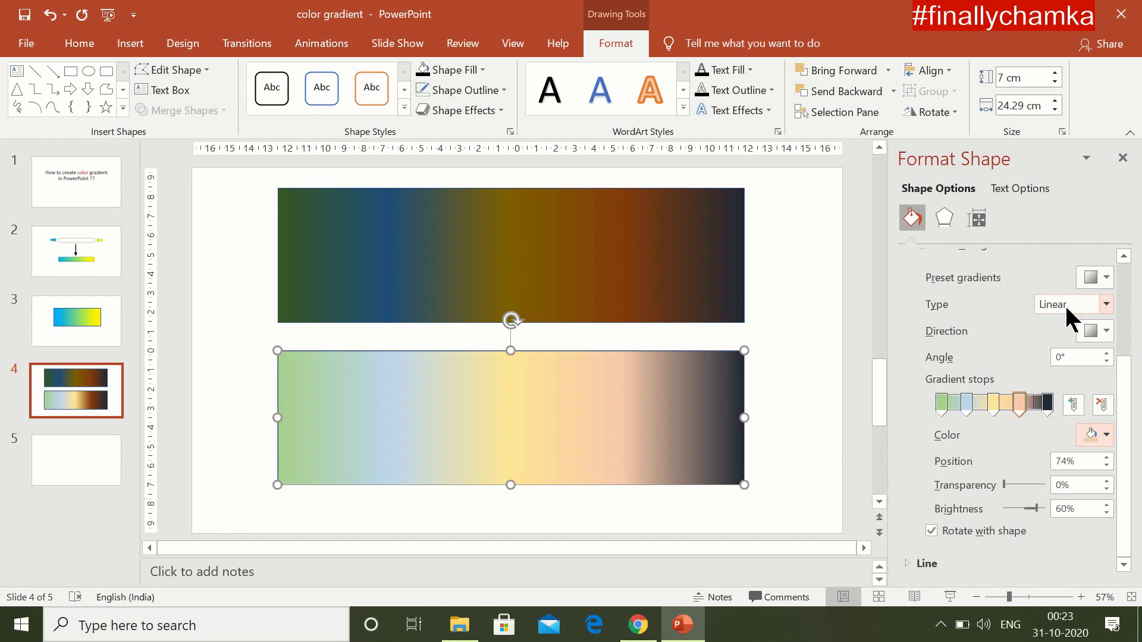
Recolour the lower rectangle's last gradient stop, at 100%, a medium theme gray and deselect the rectangle.
left_click(1047, 407)
left_click(1106, 437)
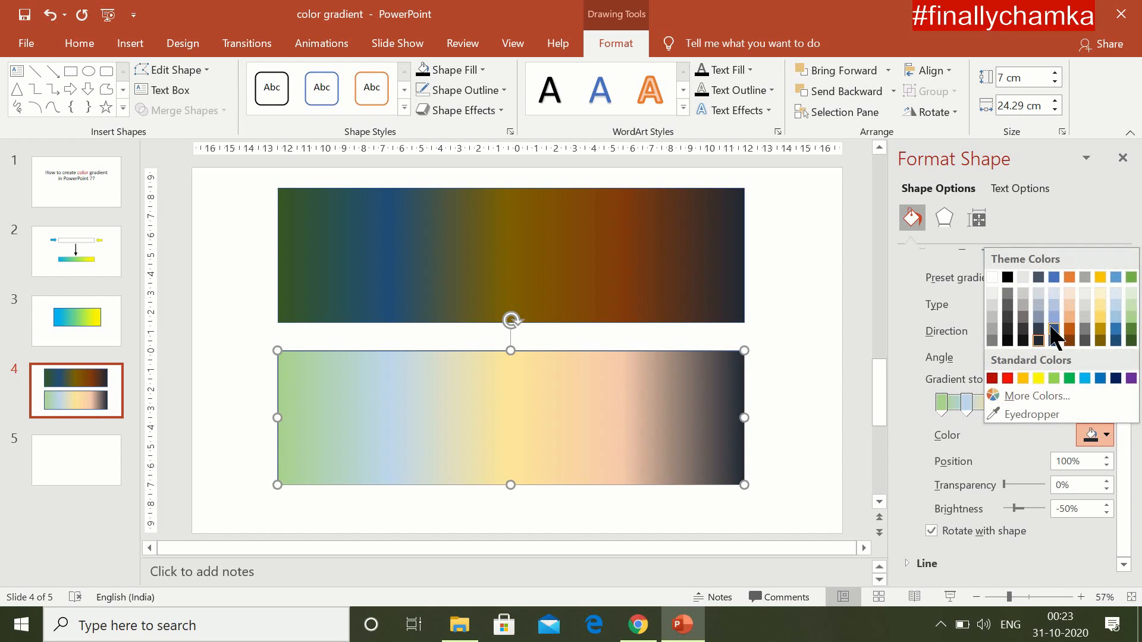
left_click(1024, 306)
left_click(800, 356)
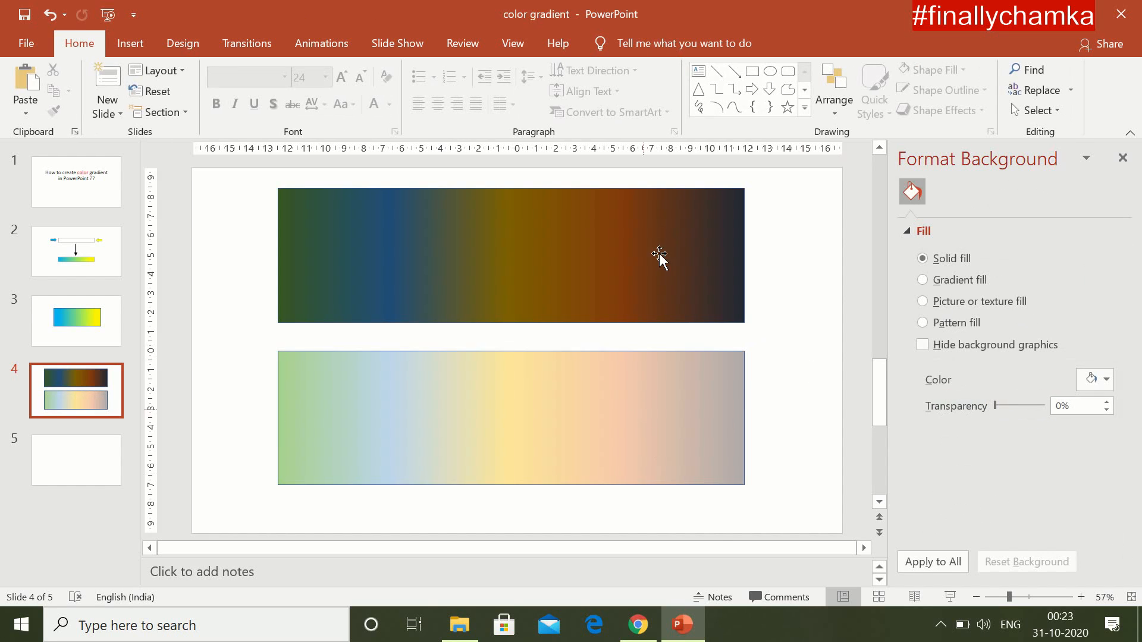
Remove the lower rectangle's 74%, 49% and 24% gradient stops, leaving only the light green and gray end stops.
double_click(651, 419)
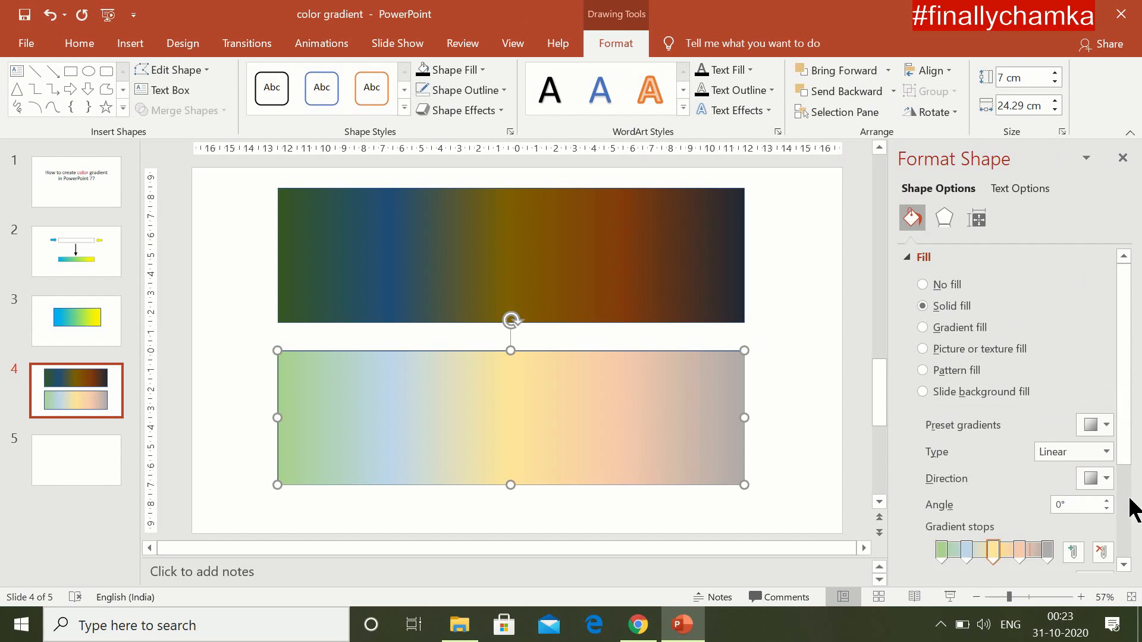
left_click_drag(1127, 438, 1130, 523)
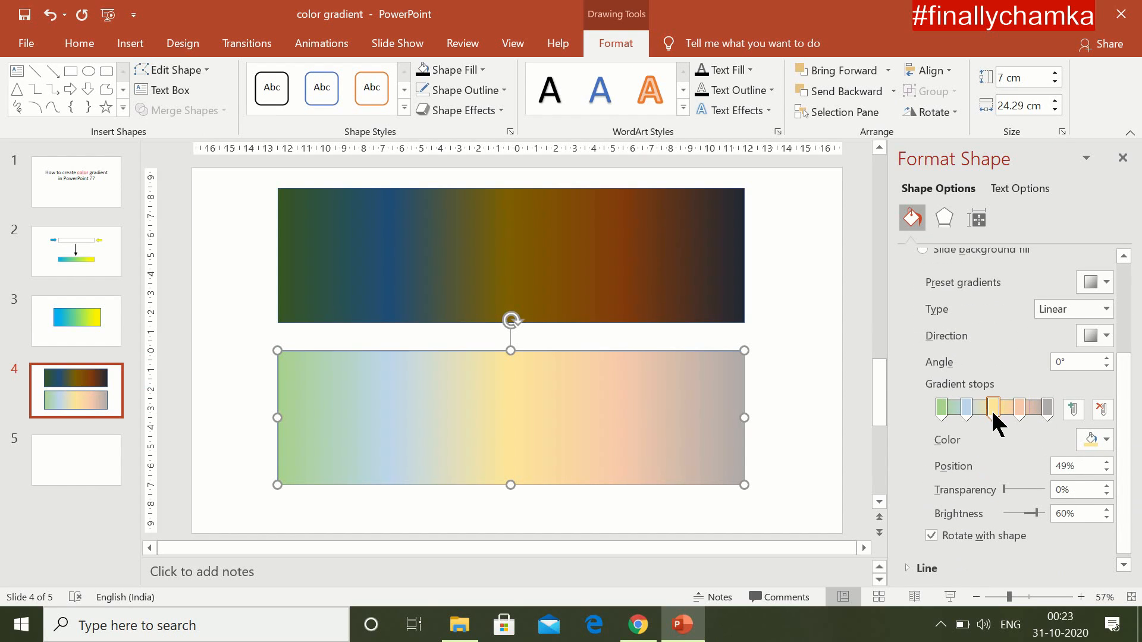
left_click(1020, 411)
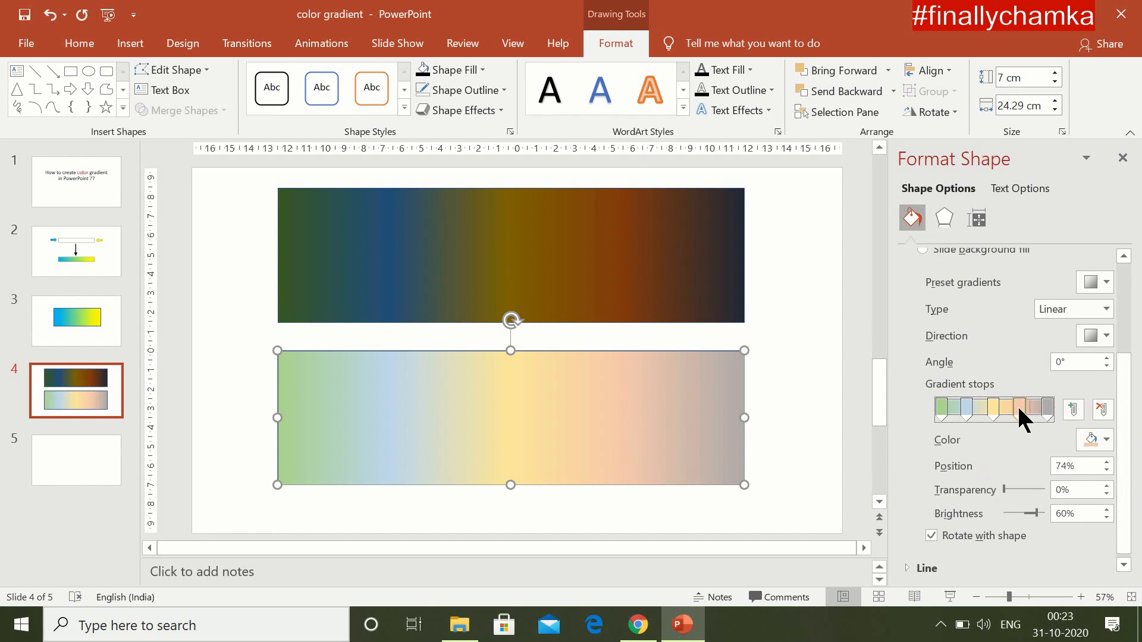
left_click(1098, 409)
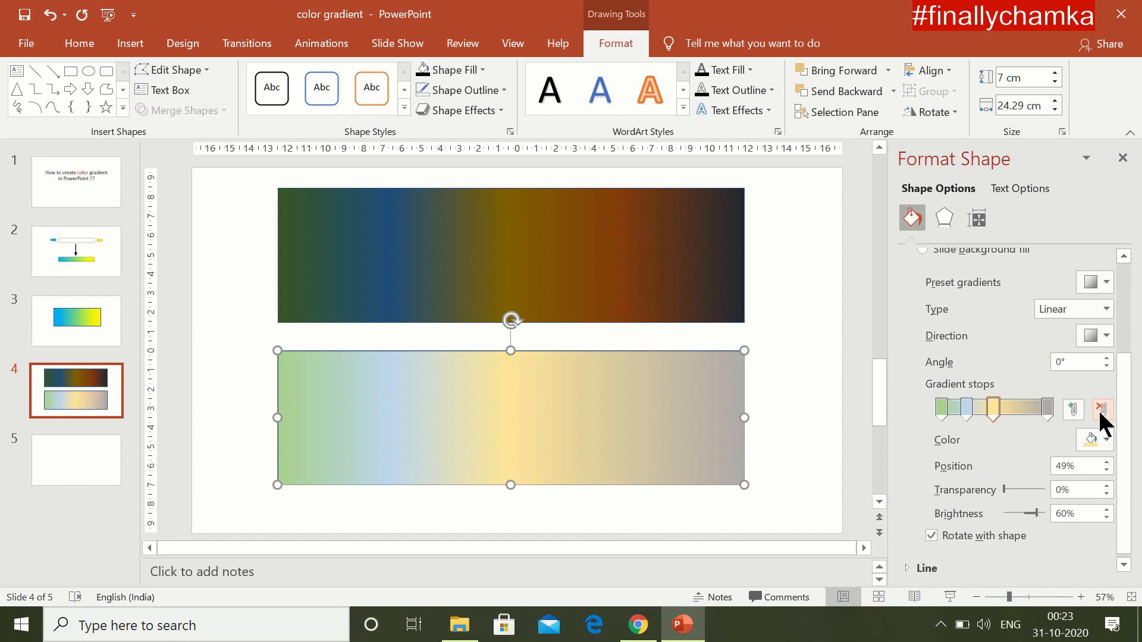
left_click(991, 406)
left_click(1102, 410)
left_click(966, 409)
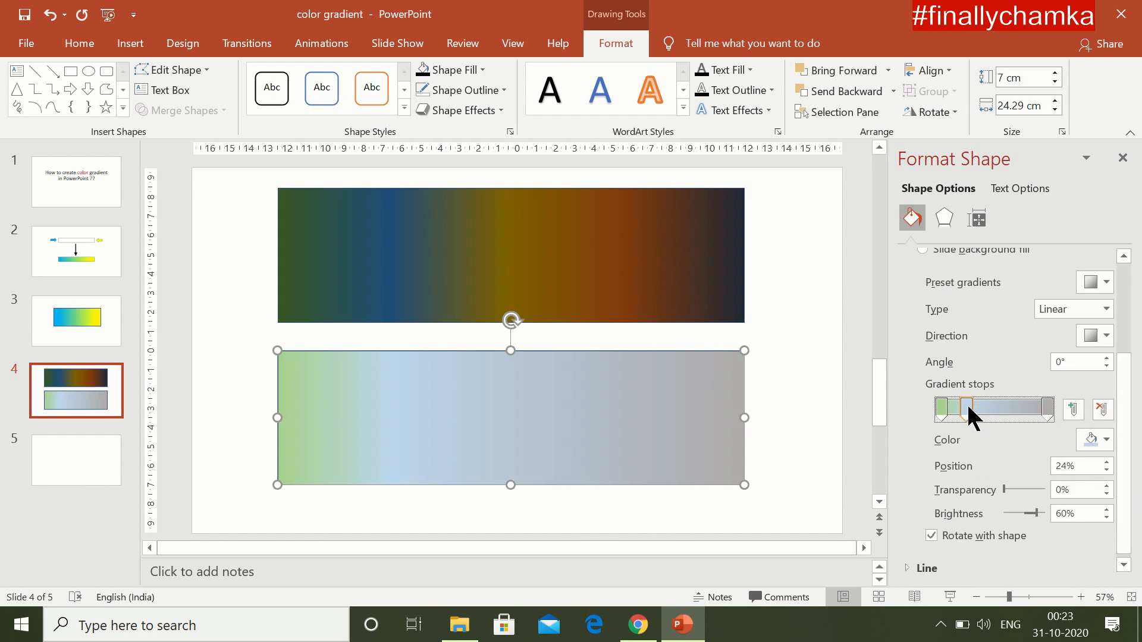
left_click(1102, 409)
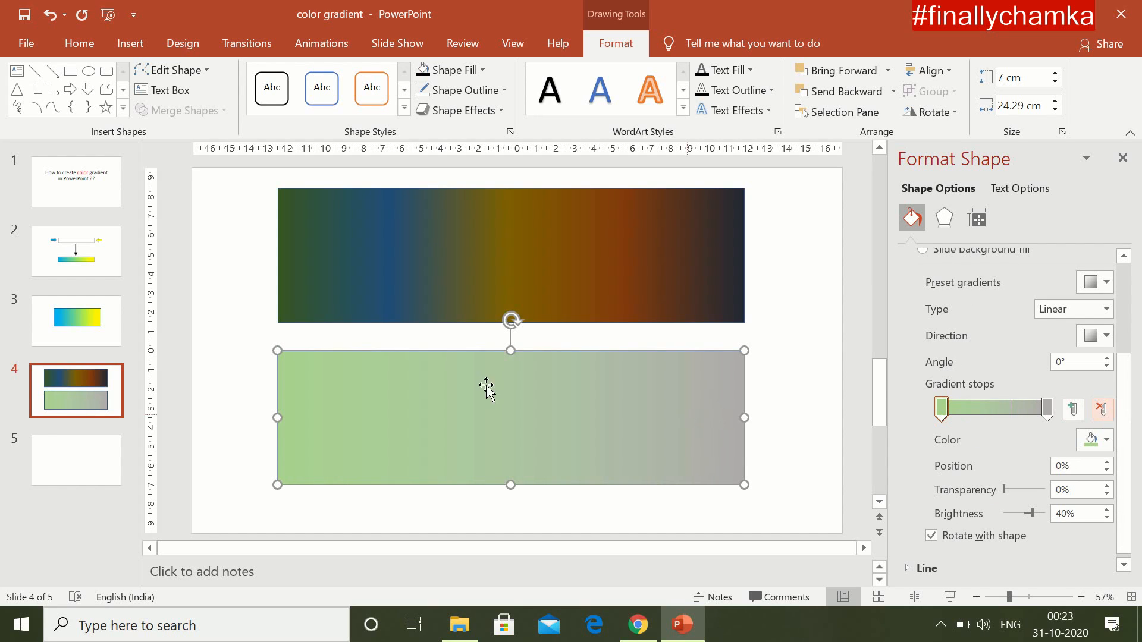
Change the upper dark gradient rectangle to a decagon and then to a cross shape.
left_click(519, 253)
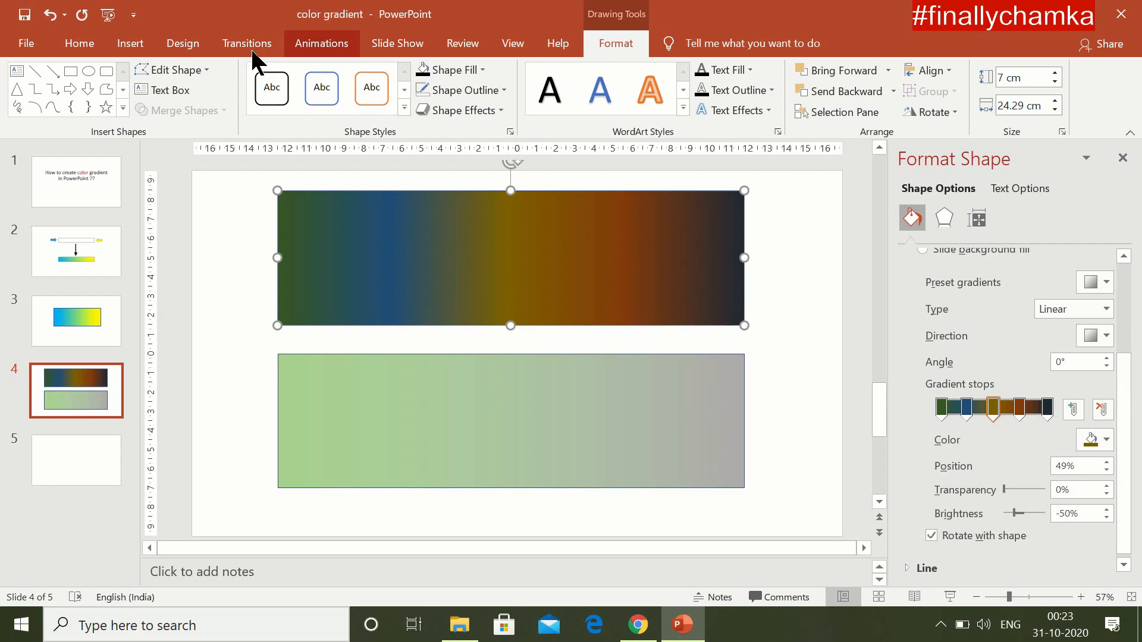
left_click(176, 72)
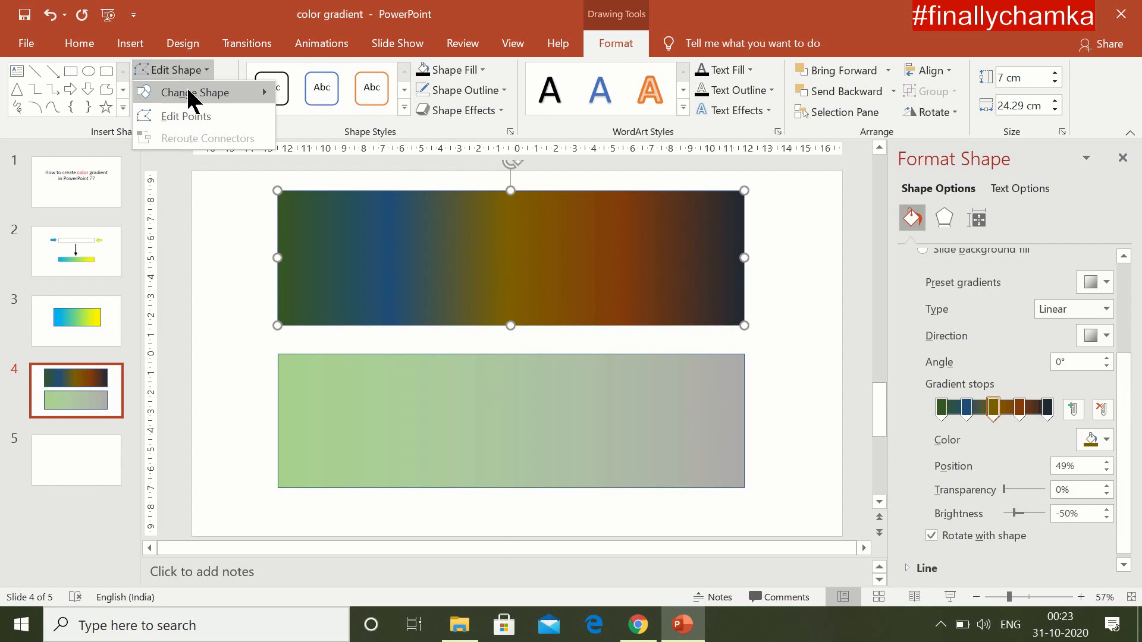
mouse_move(191, 97)
left_click(463, 149)
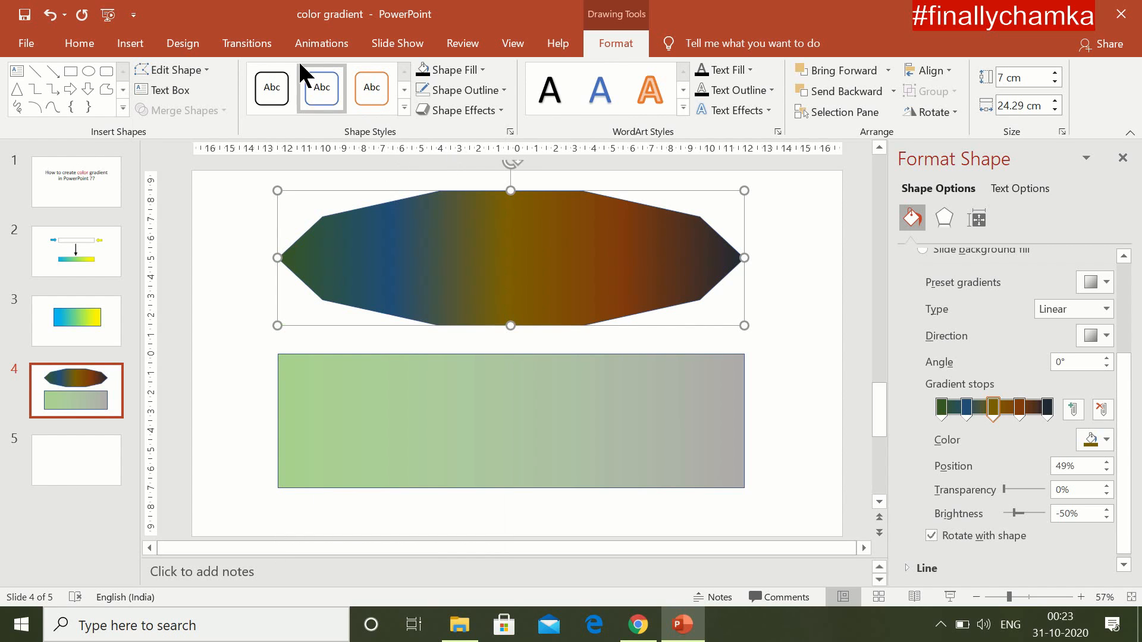
left_click(172, 71)
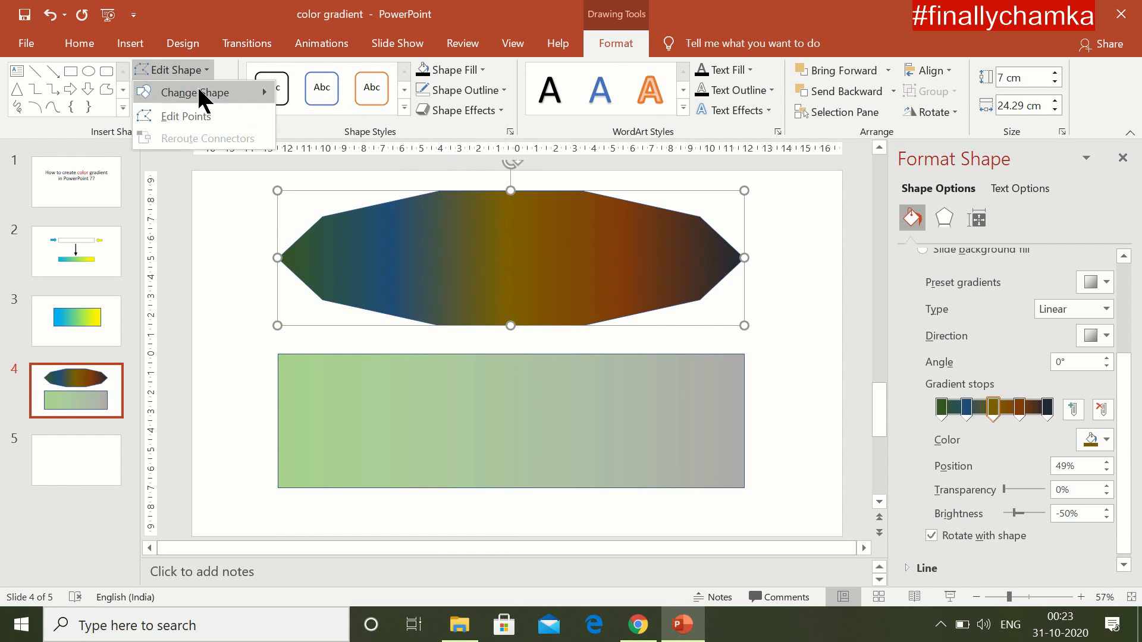
mouse_move(199, 92)
left_click(410, 167)
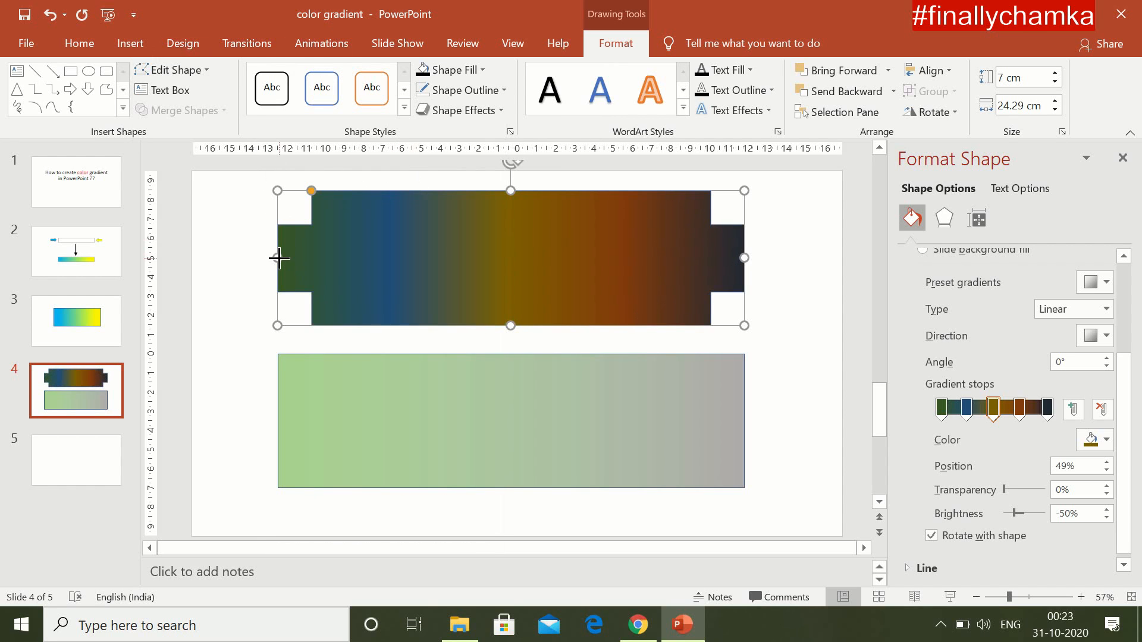
Narrow the dark gradient cross to about 9.7 cm wide, place it near the slide's horizontal centre and change it to a chevron.
left_click_drag(279, 258, 484, 250)
left_click(179, 70)
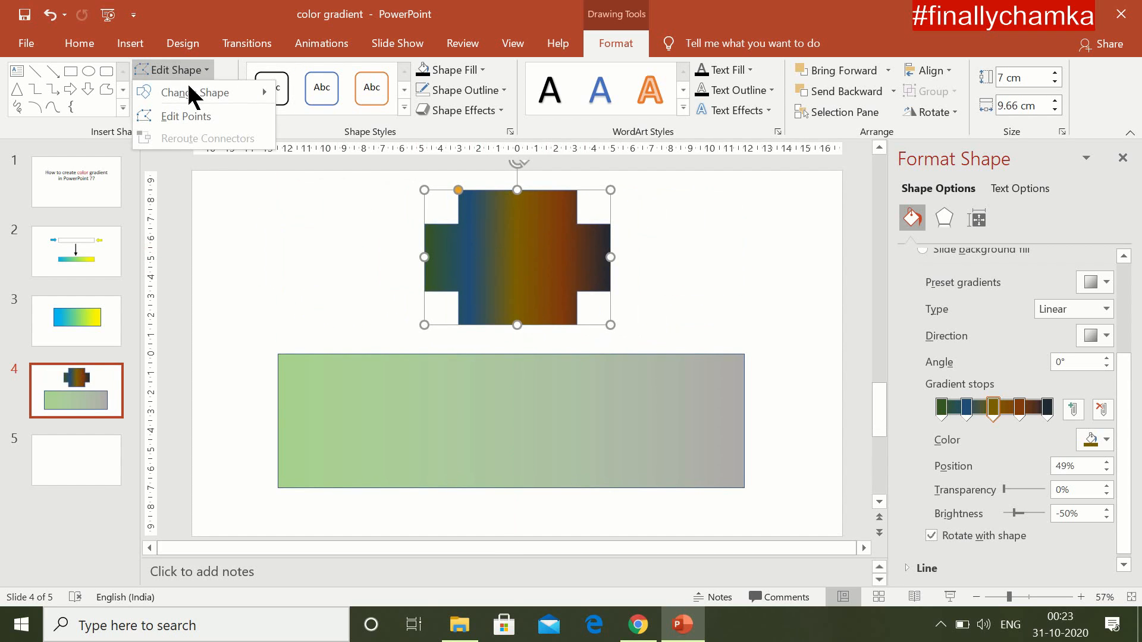
mouse_move(189, 89)
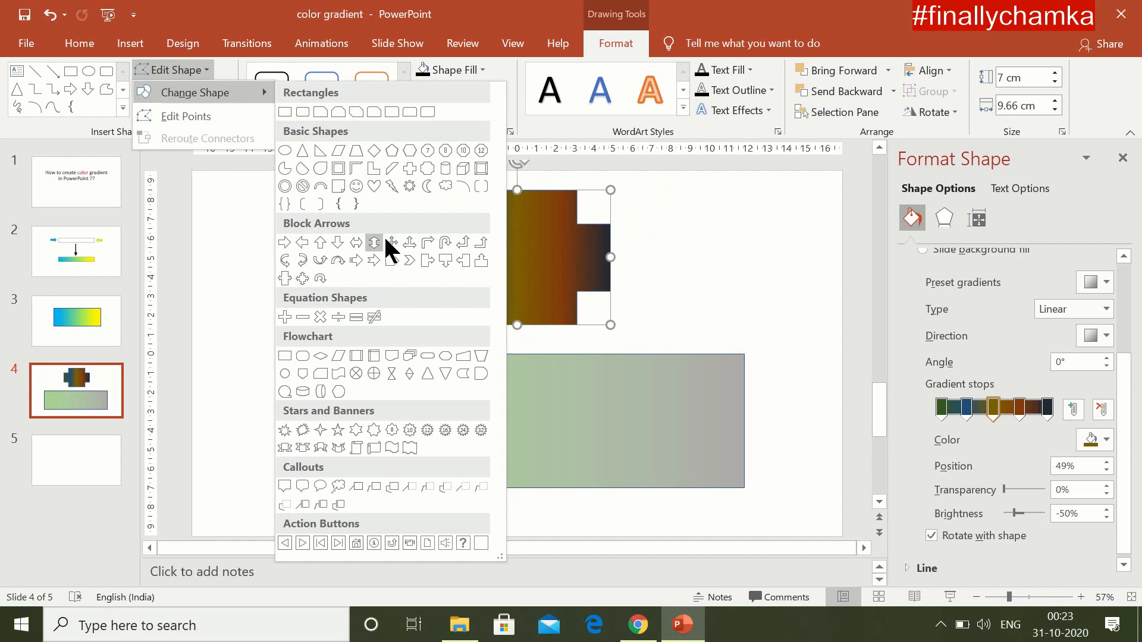
left_click(410, 260)
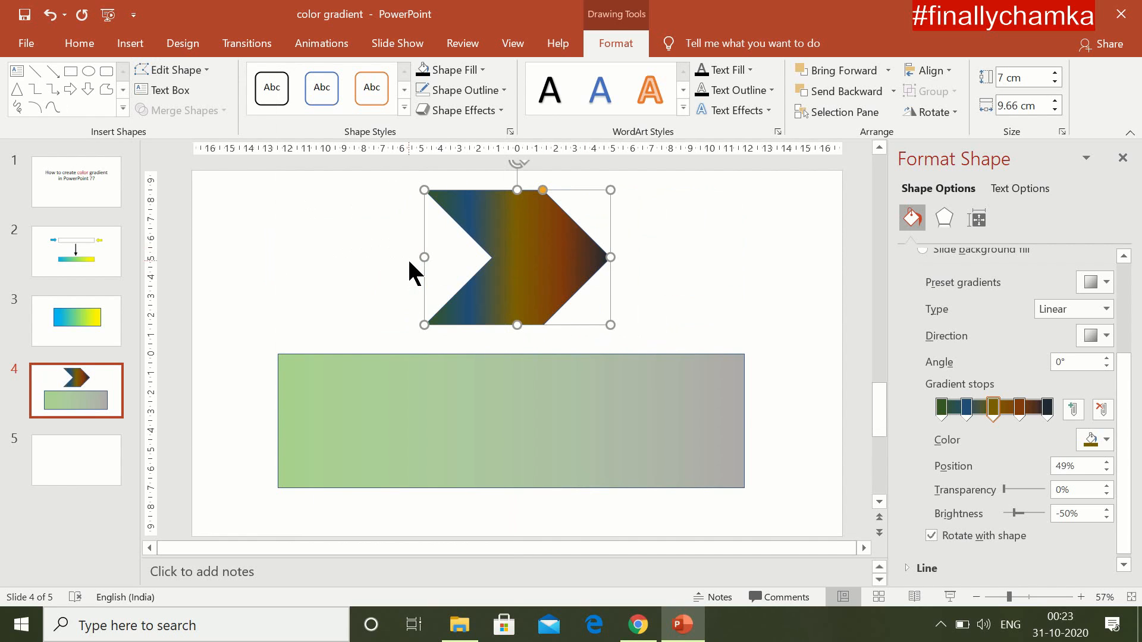
Change the lower green-to-gray gradient rectangle to a left arrow callout.
left_click(416, 377)
left_click(176, 69)
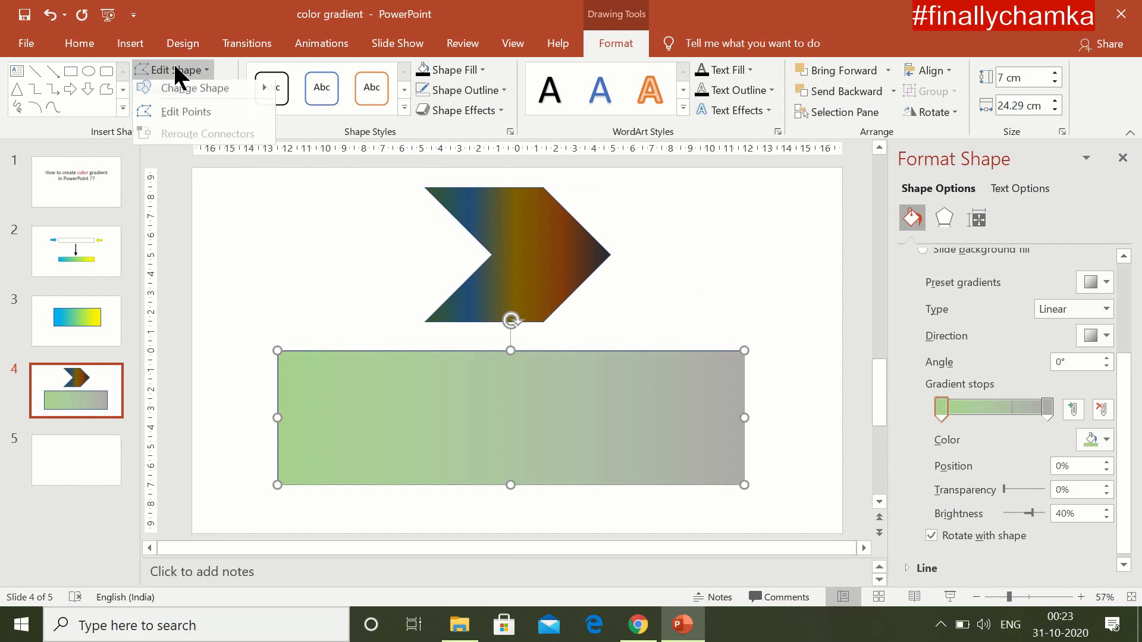
mouse_move(203, 90)
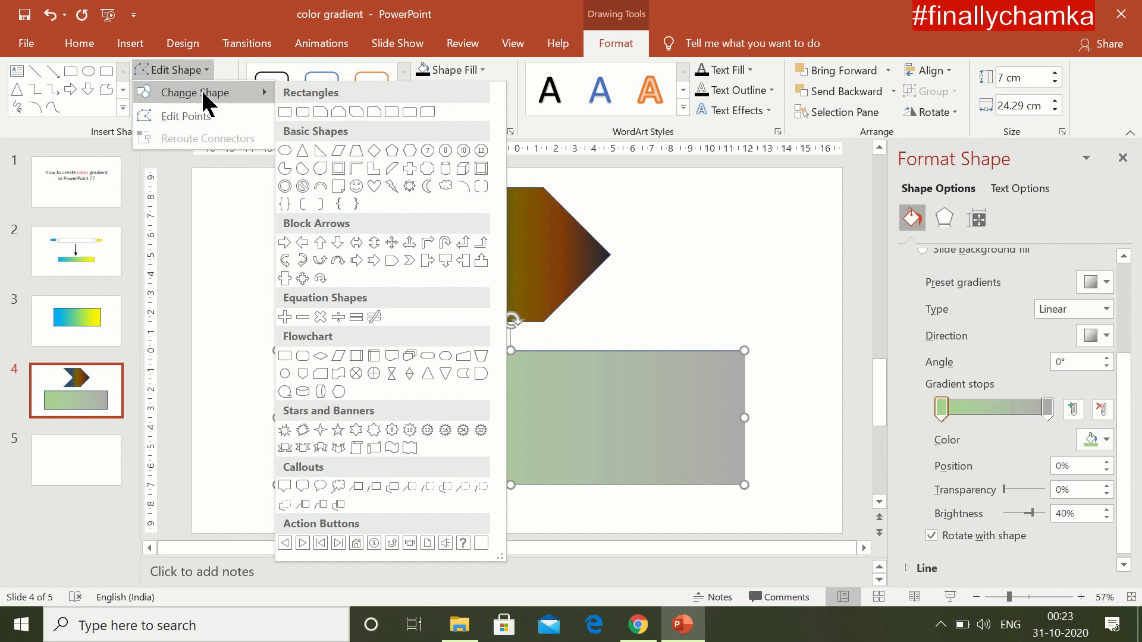
left_click(463, 260)
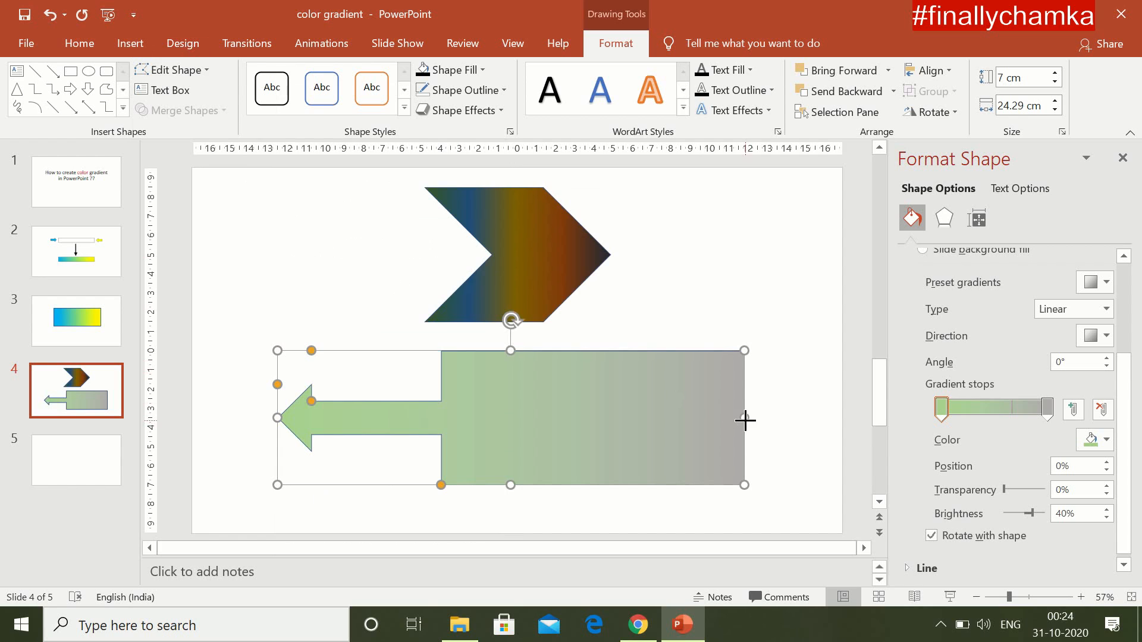
Narrow the arrow callout to about 6.75 cm and arrange it to the right of the chevron in the slide's upper half.
left_click_drag(744, 417, 756, 256)
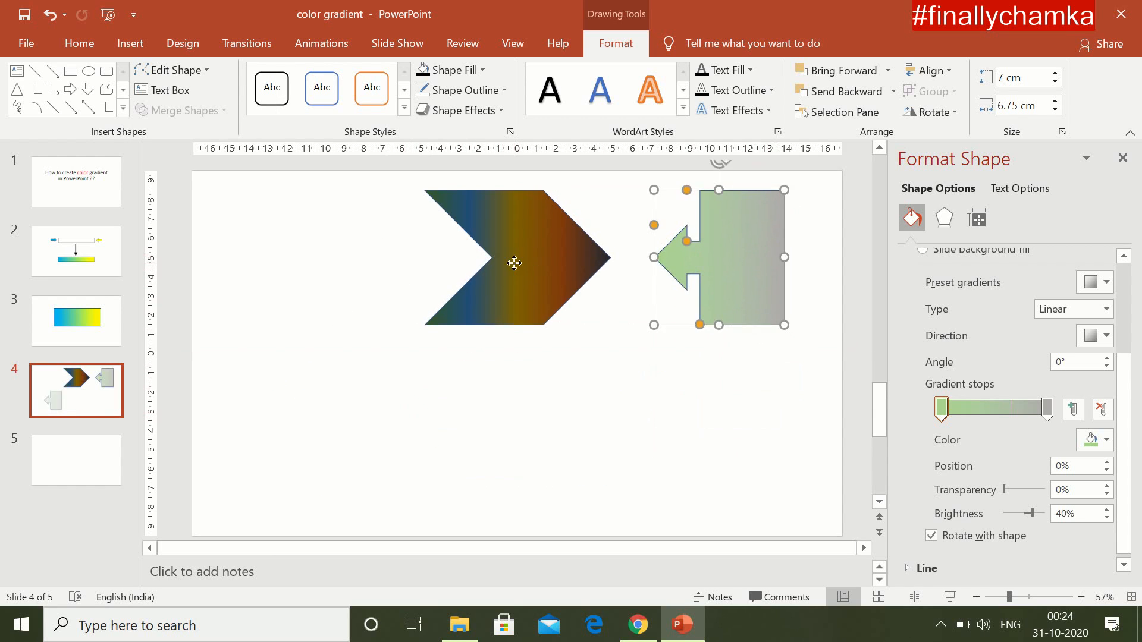
left_click_drag(514, 263, 355, 290)
left_click_drag(706, 296, 610, 328)
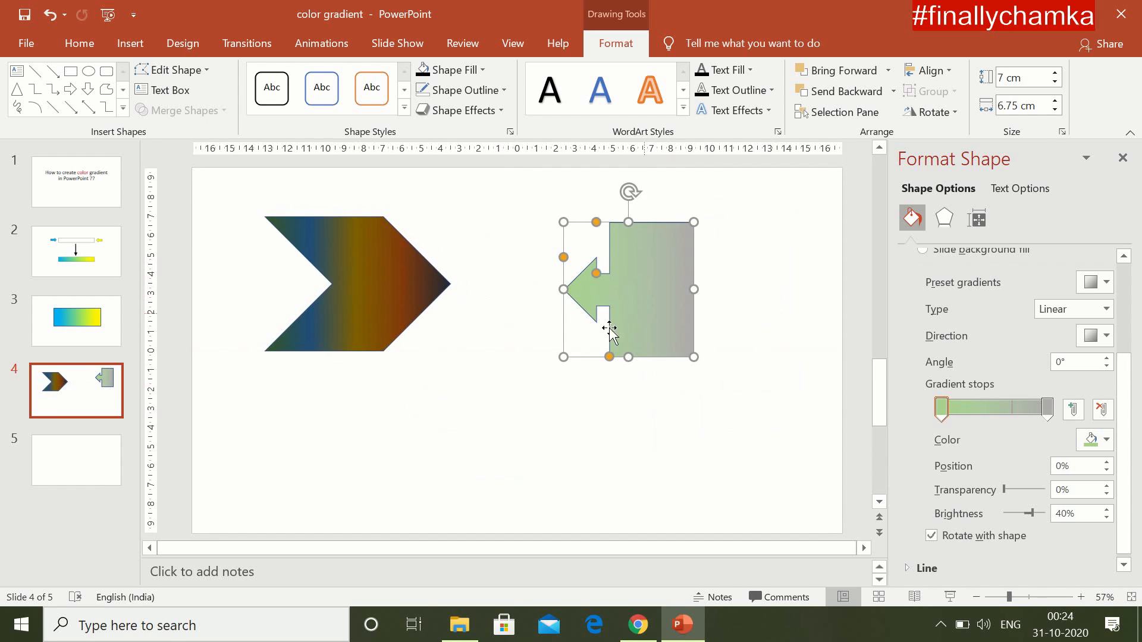